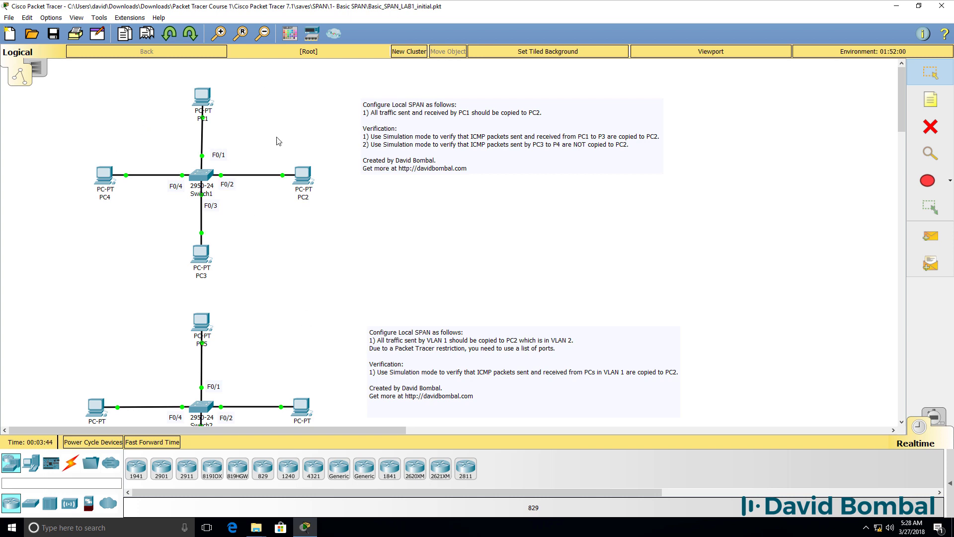
# - Zoom in twice and frame Switch1's topology with its Local SPAN task note
pyautogui.click(219, 34)
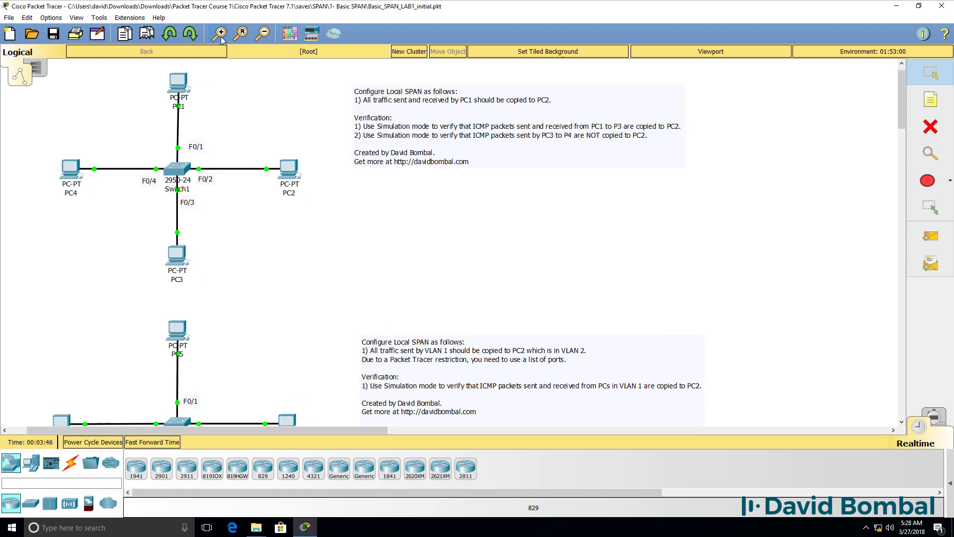
pyautogui.click(218, 33)
pyautogui.scroll(3, 894, 94)
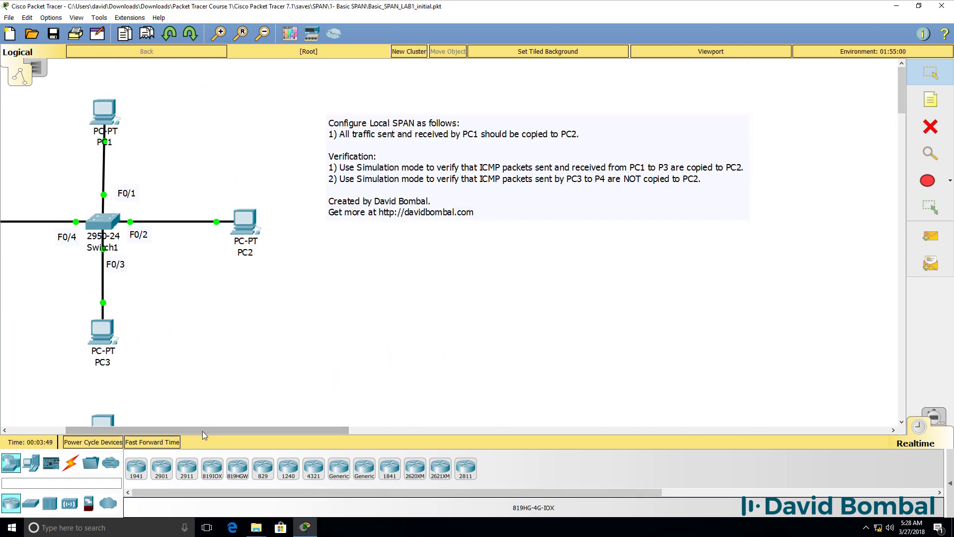
# - Pan the canvas to show PC4 and switch the workspace to Simulation mode
pyautogui.moveTo(201, 430); pyautogui.dragTo(169, 432)
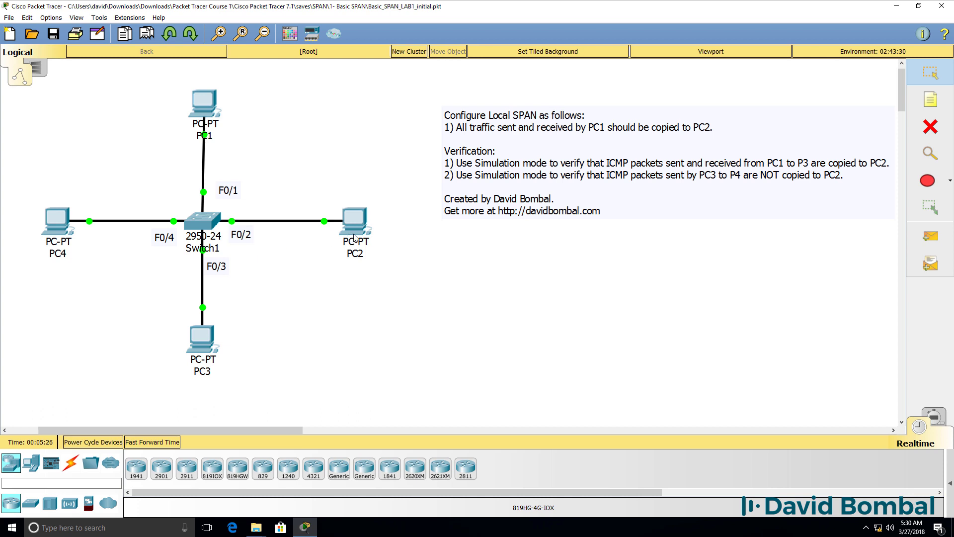
pyautogui.hotkey('shift', 's')
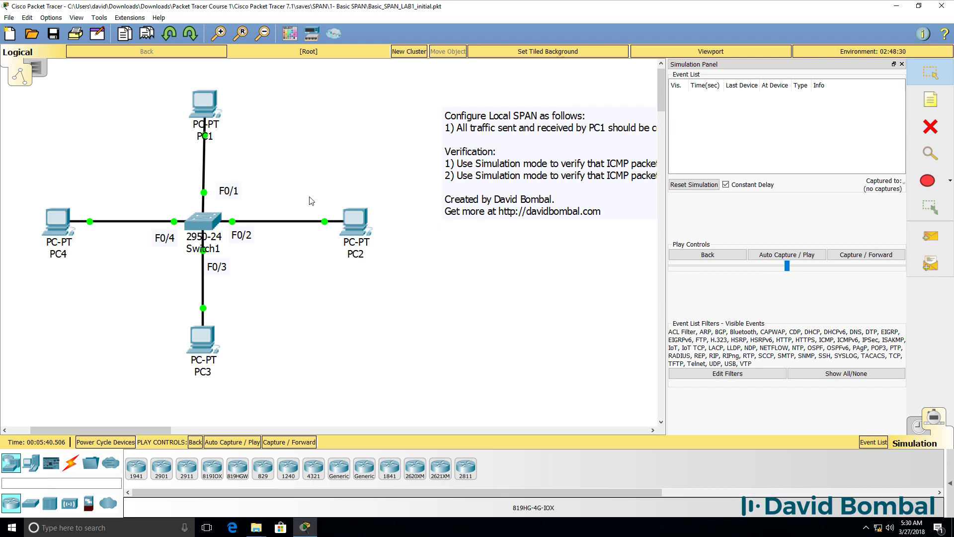
# - In PC1's Command Prompt, confirm IP 10.1.1.1 with ipconfig, then ping 10.1.1.3
pyautogui.click(217, 110)
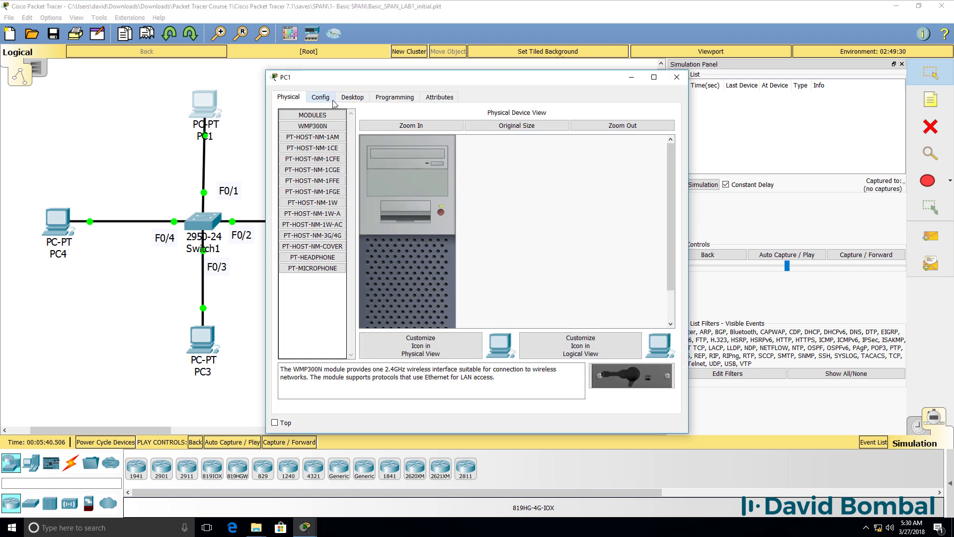
pyautogui.click(324, 98)
pyautogui.click(353, 98)
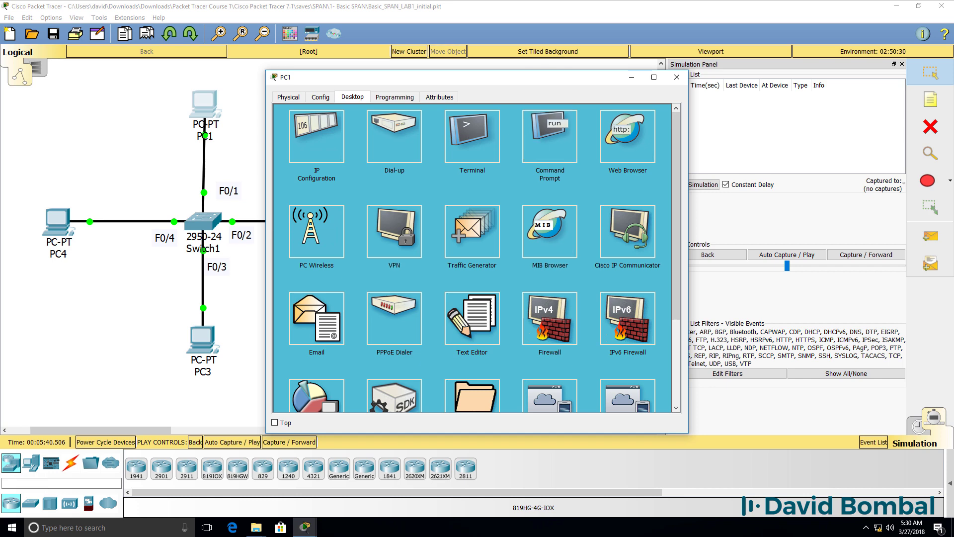
pyautogui.click(542, 136)
pyautogui.write('ipconfig')
pyautogui.press('Return')
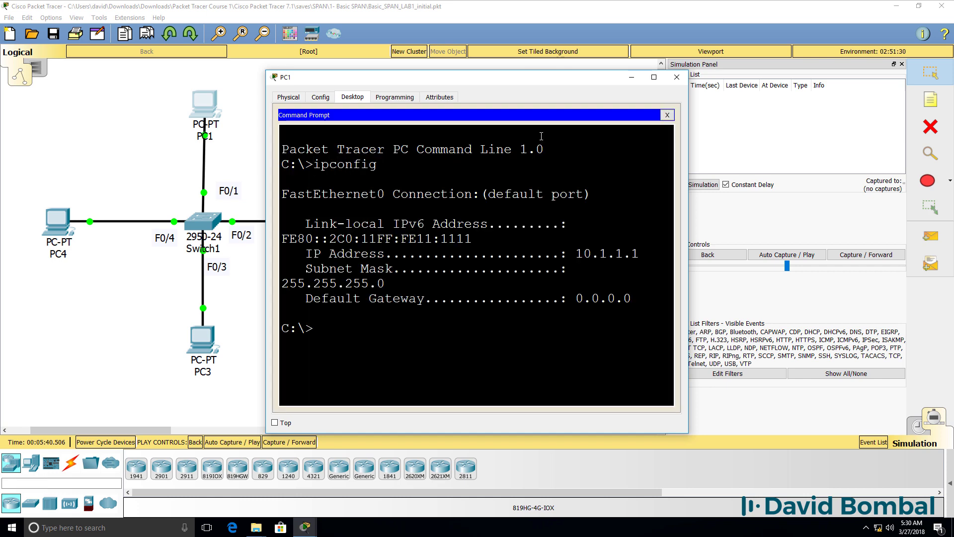
pyautogui.write('ping 10.1.1.3')
pyautogui.press('Return')
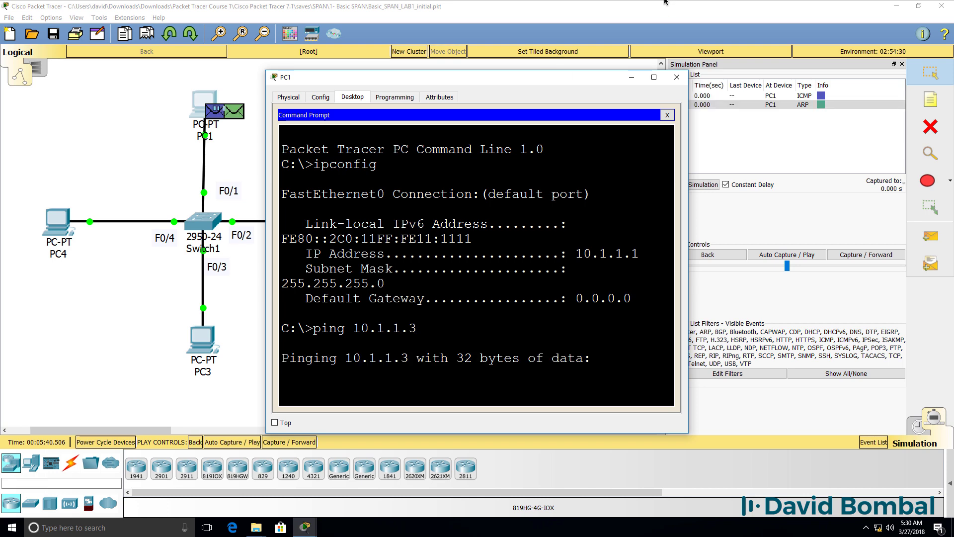
# - Step PC1's ARP broadcast flooding to all PCs and inspect the PDU details at Switch1
pyautogui.click(676, 77)
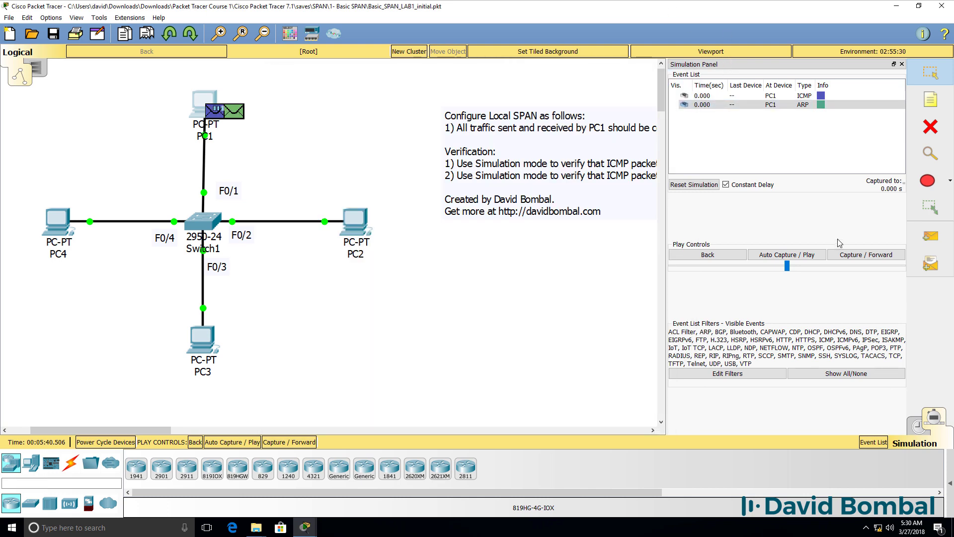
pyautogui.click(858, 258)
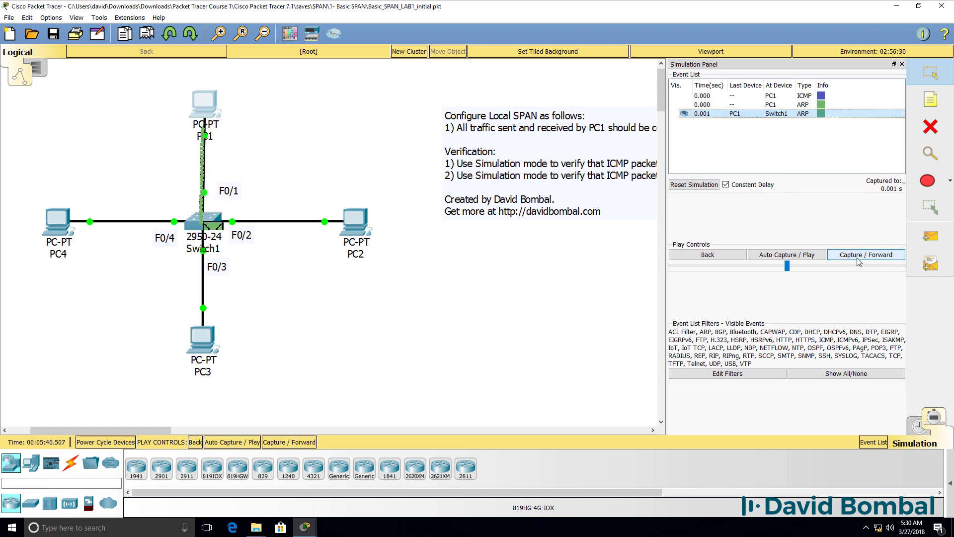
pyautogui.click(858, 256)
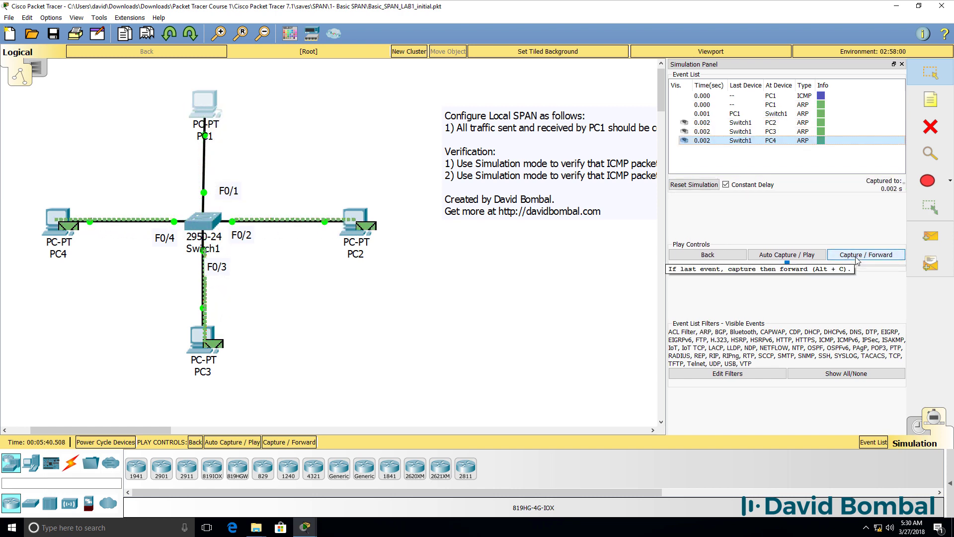
pyautogui.click(857, 257)
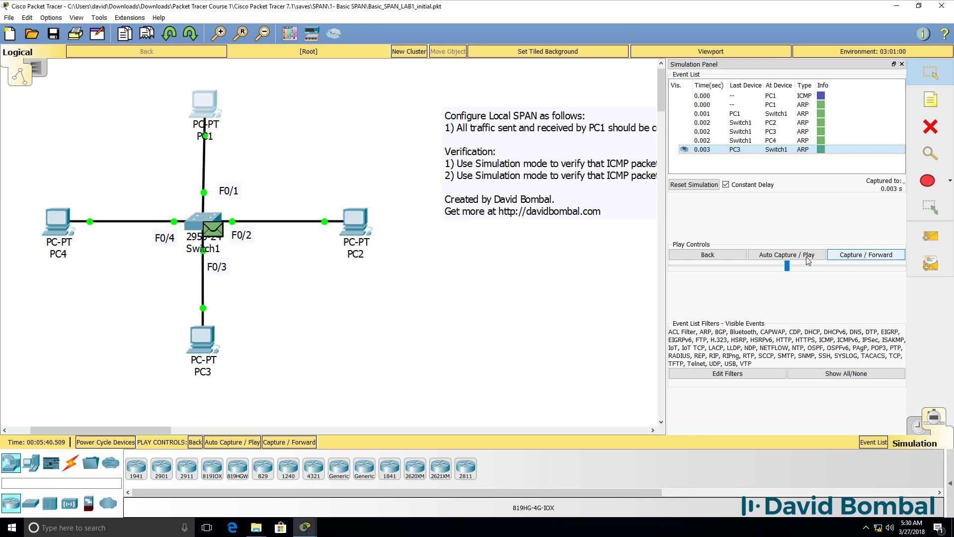
pyautogui.click(215, 232)
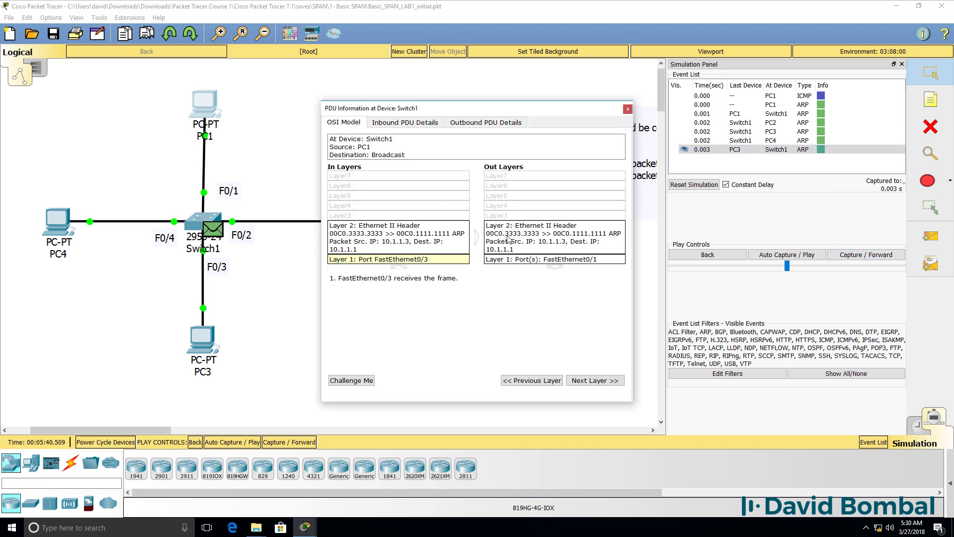
pyautogui.click(628, 109)
# - Step the ICMP echoes between PC1 and PC3 up to 2.015 s
pyautogui.click(868, 255)
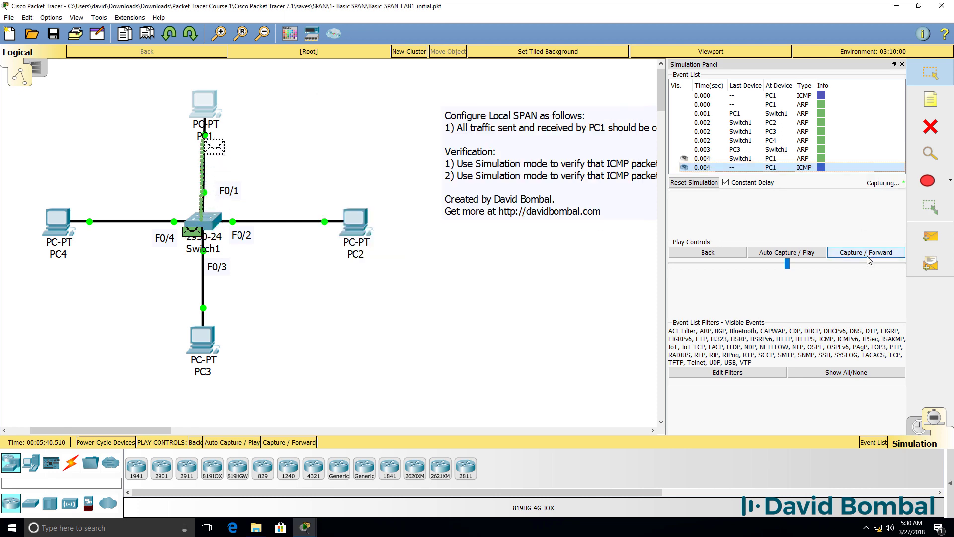
pyautogui.click(867, 255)
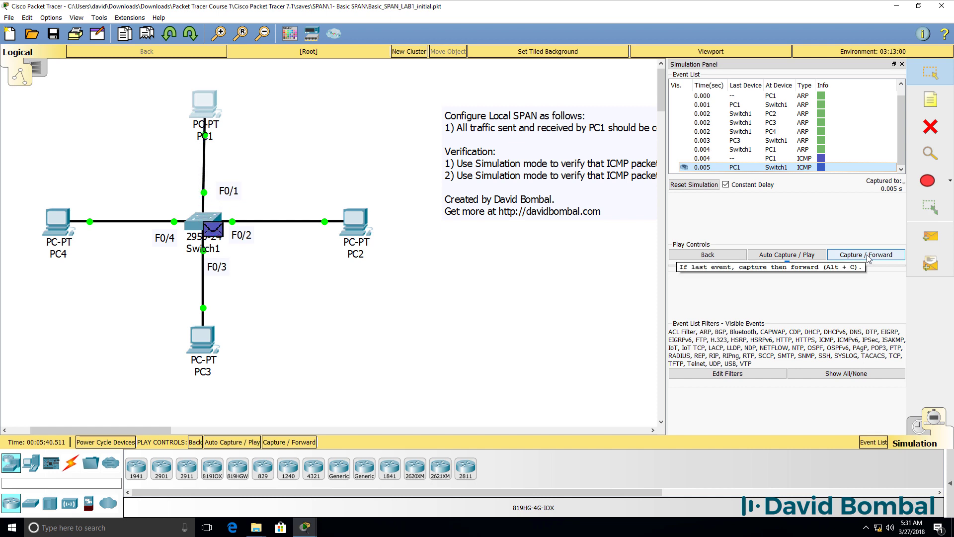
pyautogui.click(867, 255)
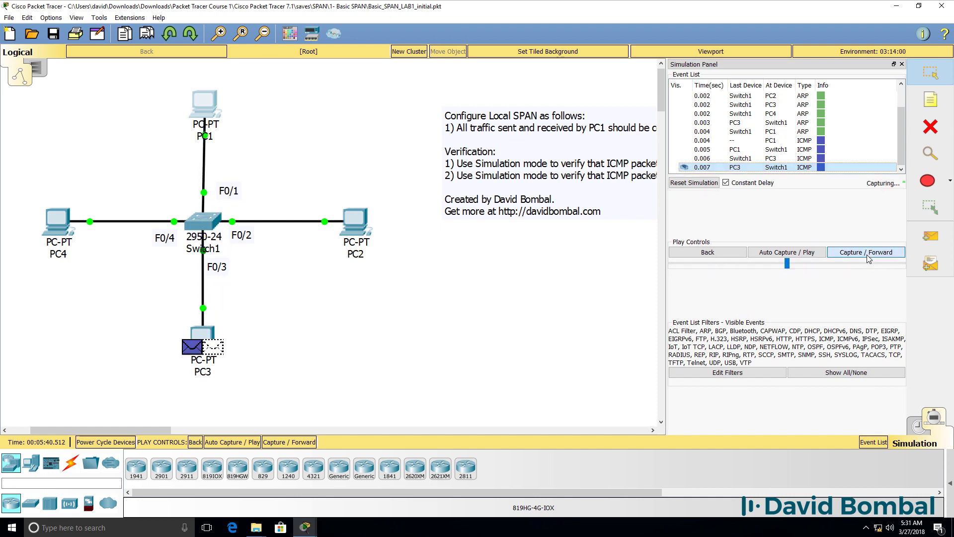
pyautogui.click(867, 255)
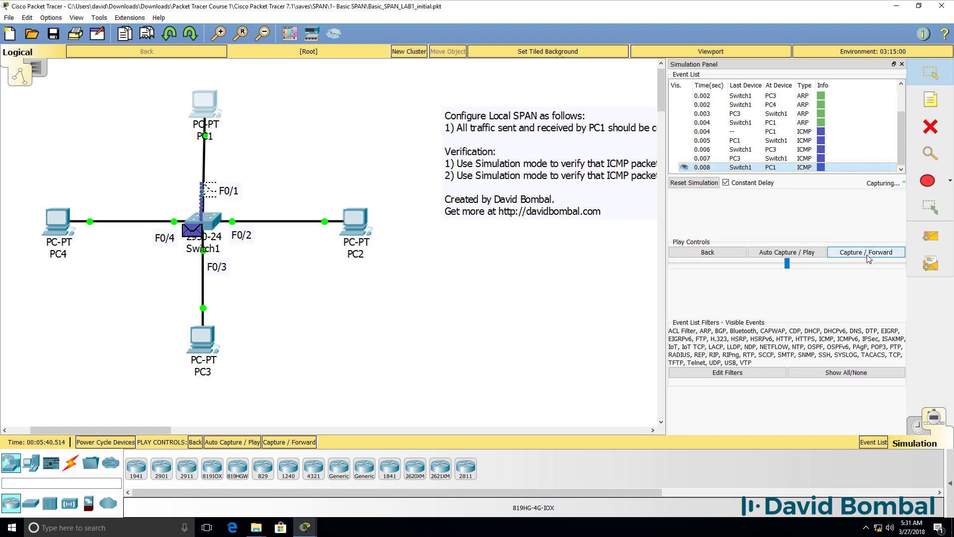
pyautogui.click(867, 255)
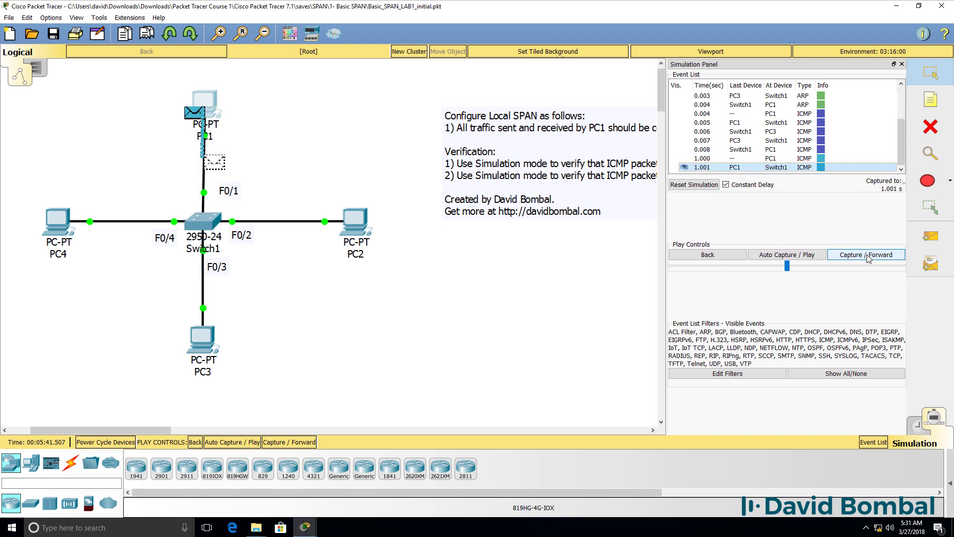
pyautogui.click(867, 254)
pyautogui.click(867, 254)
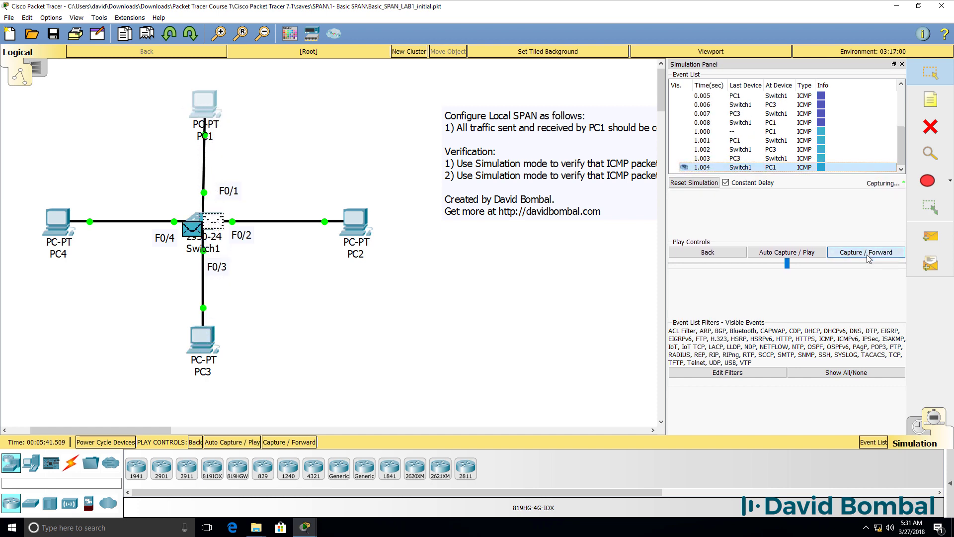
pyautogui.click(867, 255)
pyautogui.click(867, 255)
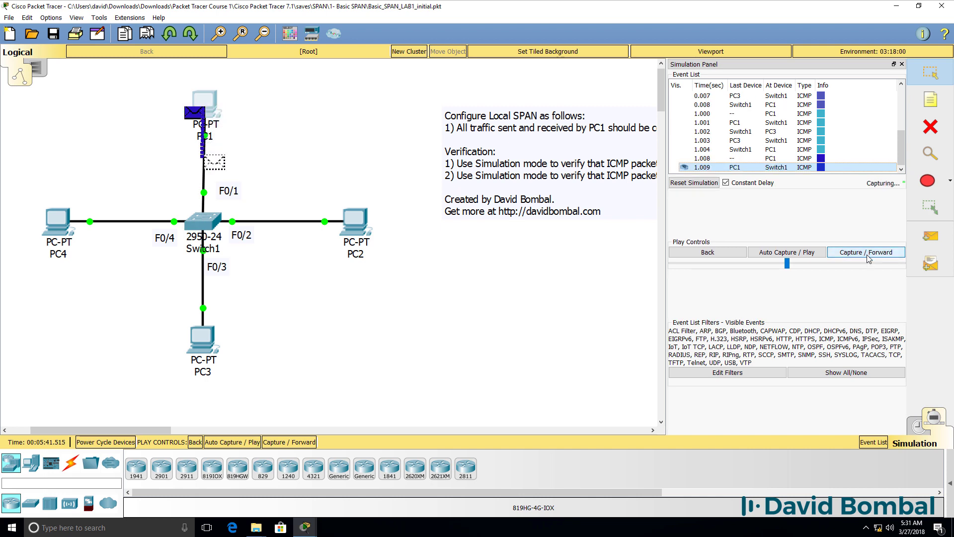
pyautogui.click(867, 252)
pyautogui.click(867, 252)
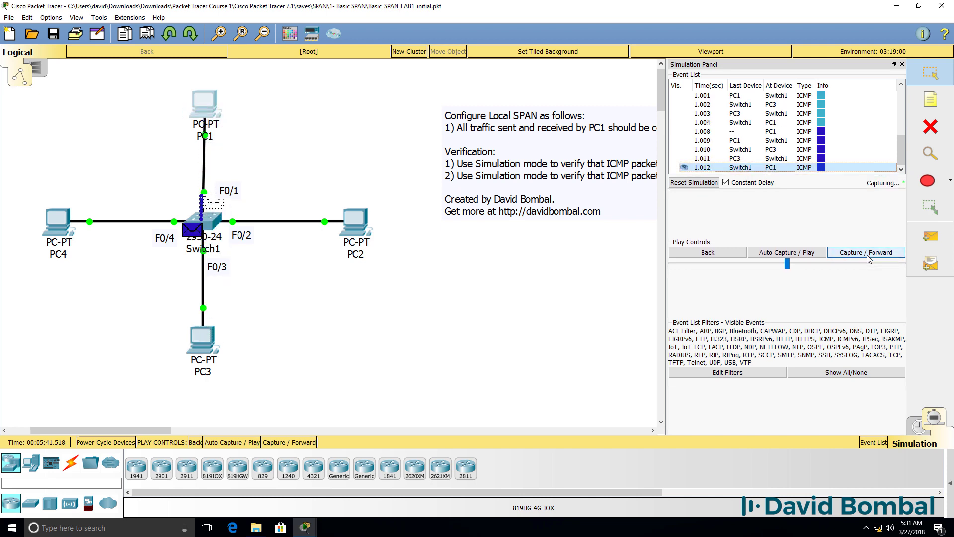
pyautogui.click(866, 254)
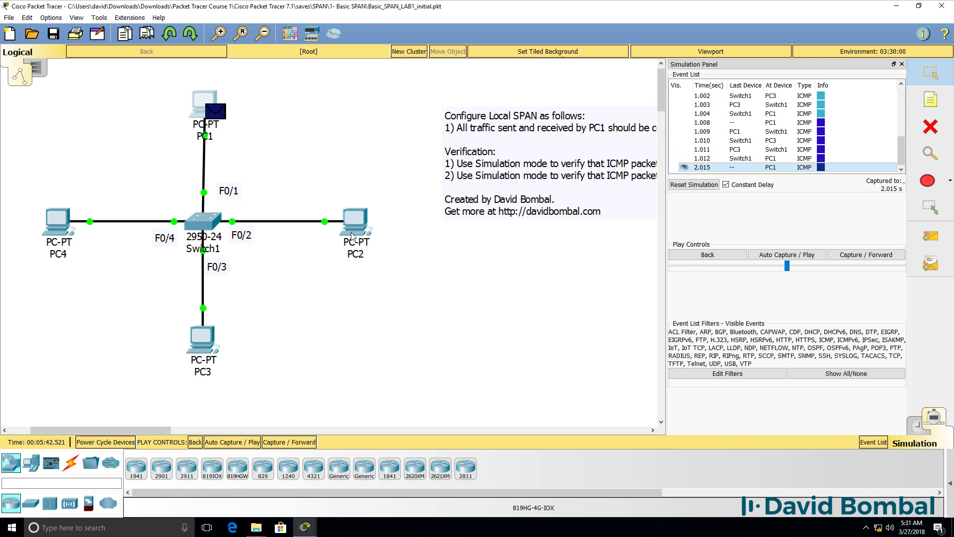
# - In a widened Switch1 CLI, enter privileged mode and page through 'sh run'
pyautogui.click(214, 218)
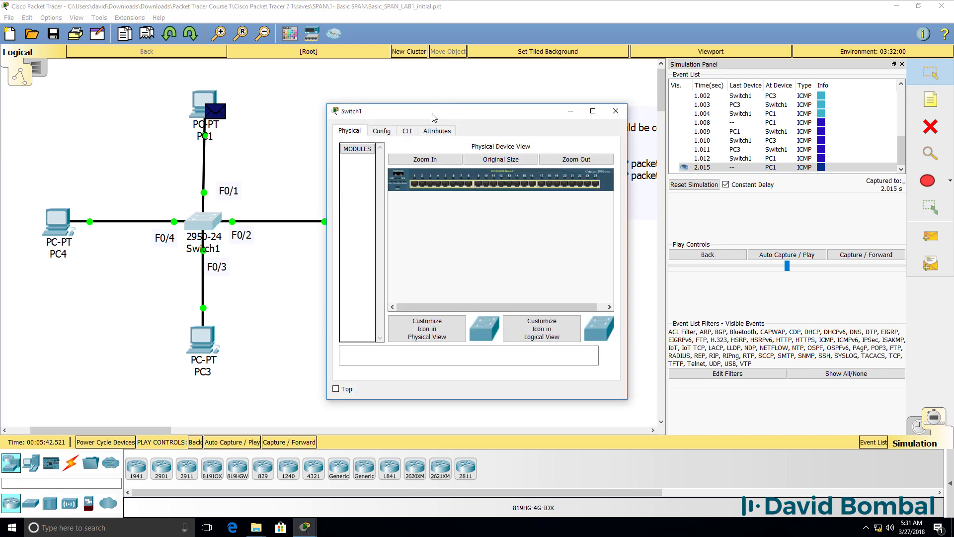
pyautogui.click(407, 131)
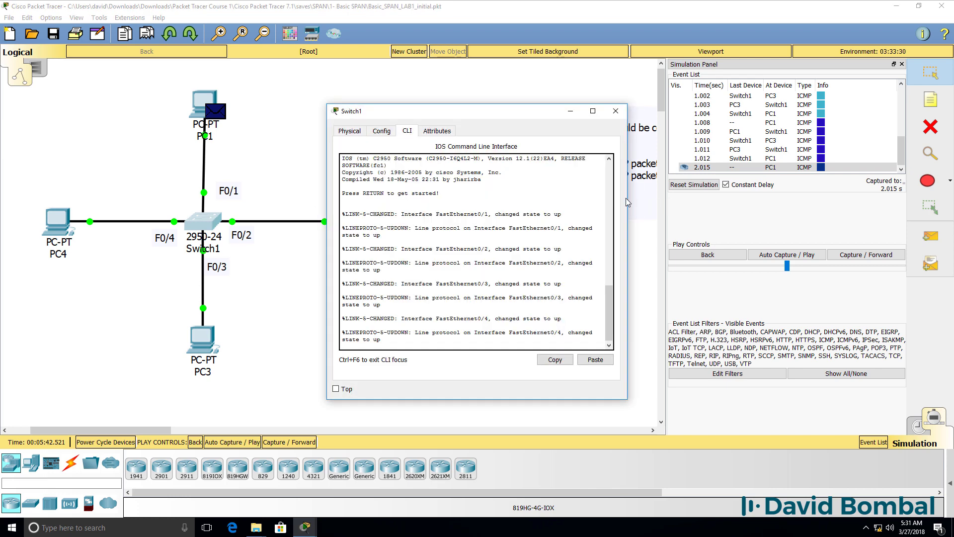
pyautogui.moveTo(626, 198); pyautogui.dragTo(799, 197)
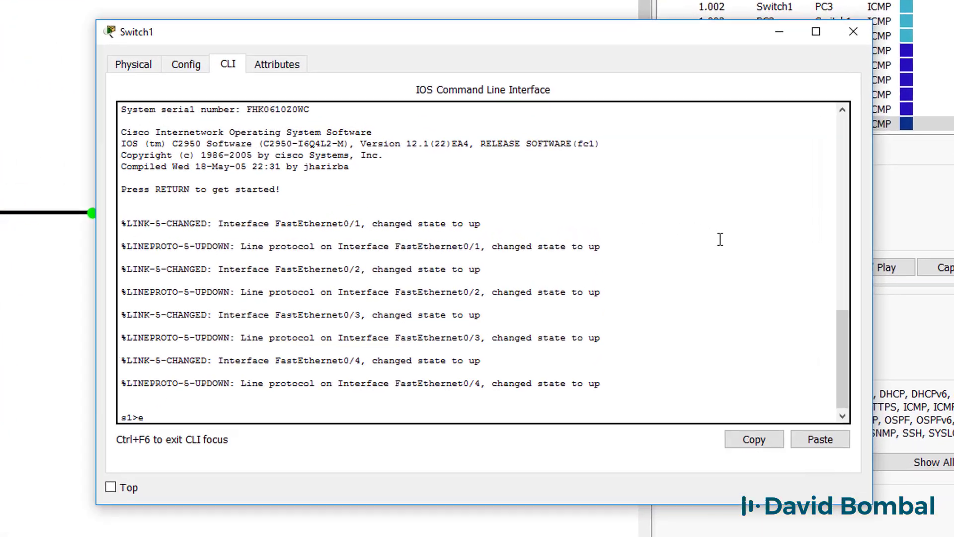
pyautogui.write('en')
pyautogui.press('Return')
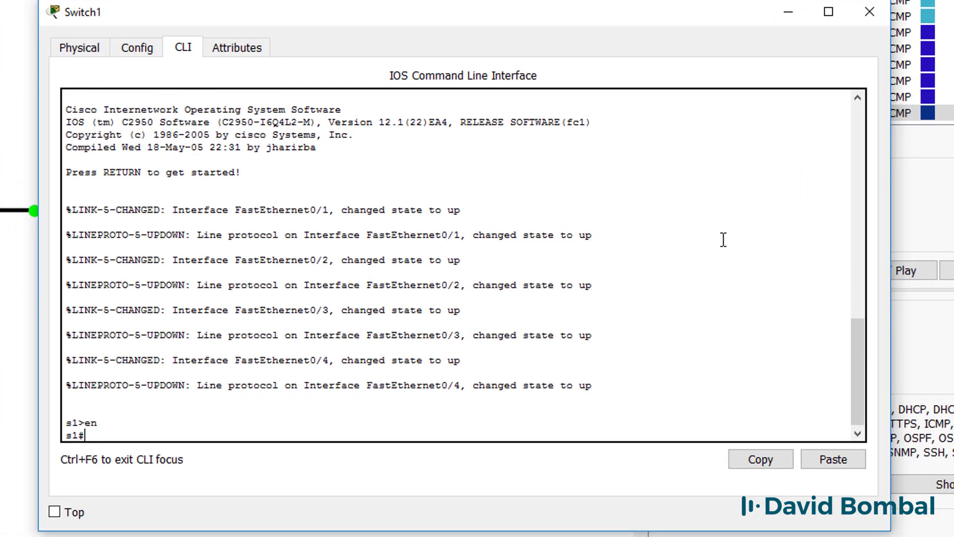
pyautogui.write('sh run')
pyautogui.press('Return')
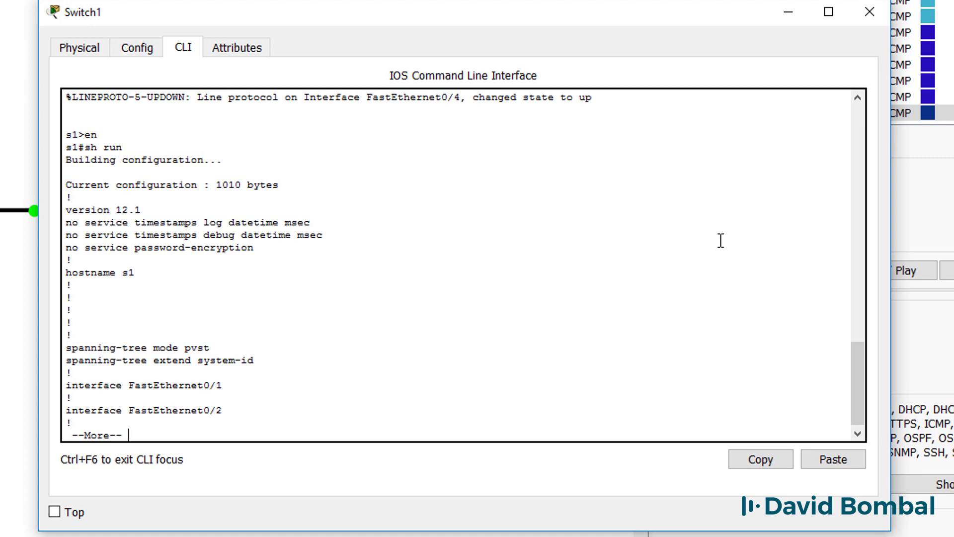
pyautogui.press('space')
pyautogui.press('space')
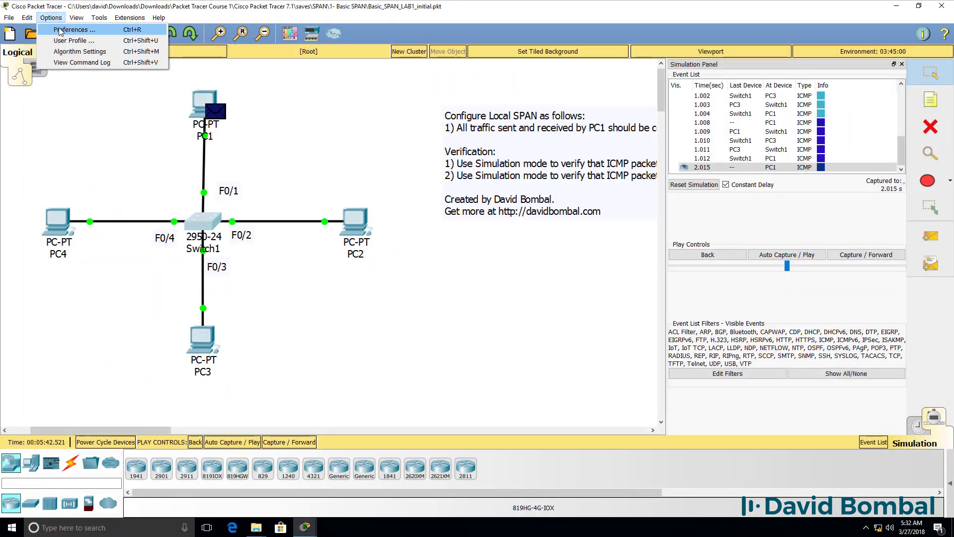
# - View the Font settings in Options > Preferences, then close the dialog
pyautogui.click(73, 29)
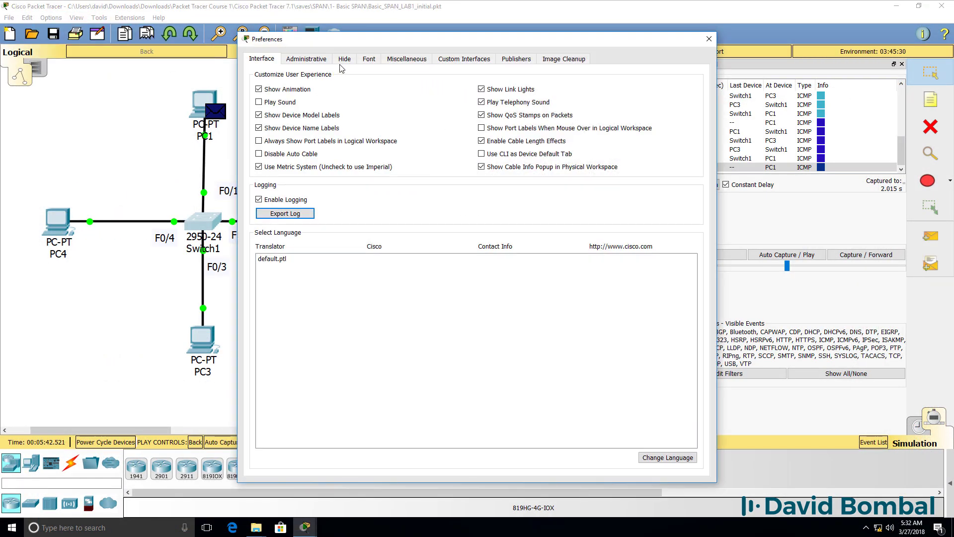
pyautogui.click(367, 59)
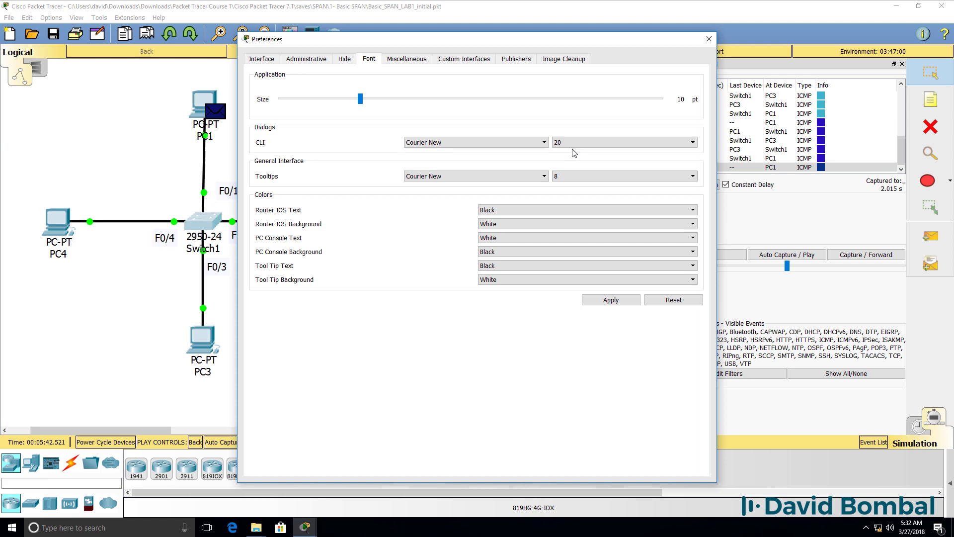
pyautogui.click(709, 39)
# - Move the Switch1 window aside and page to the end of its running config
pyautogui.click(208, 226)
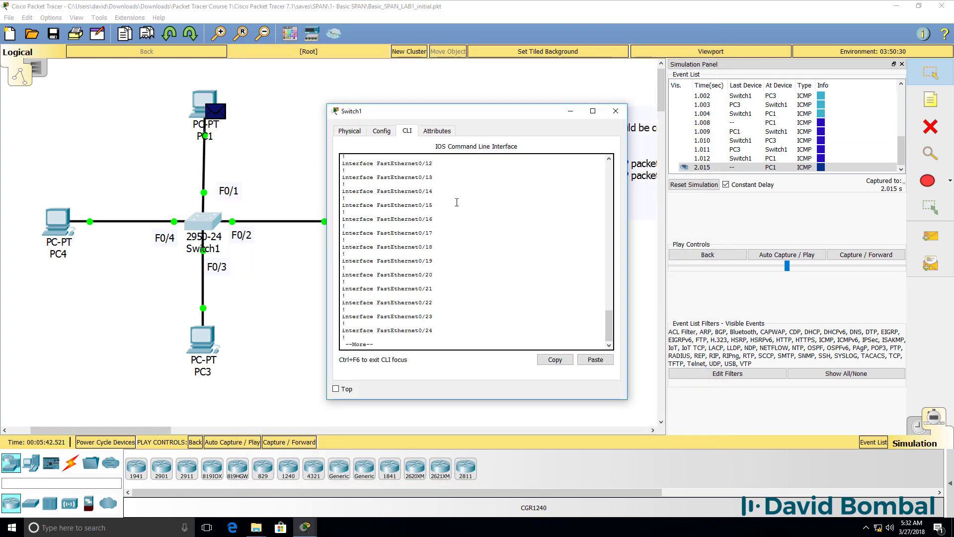
pyautogui.moveTo(498, 112); pyautogui.dragTo(714, 118)
pyautogui.press('space')
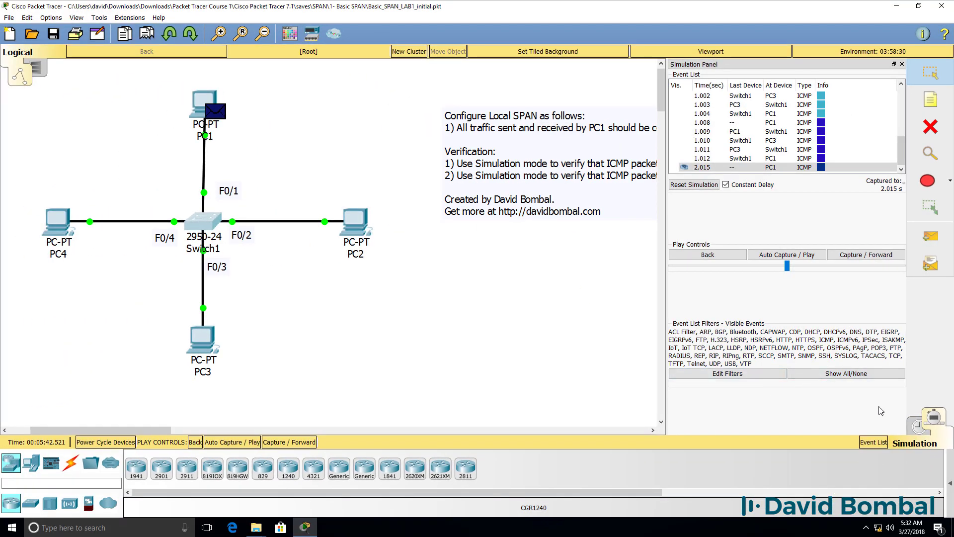
# - Switch from Simulation back to Realtime mode
pyautogui.click(916, 425)
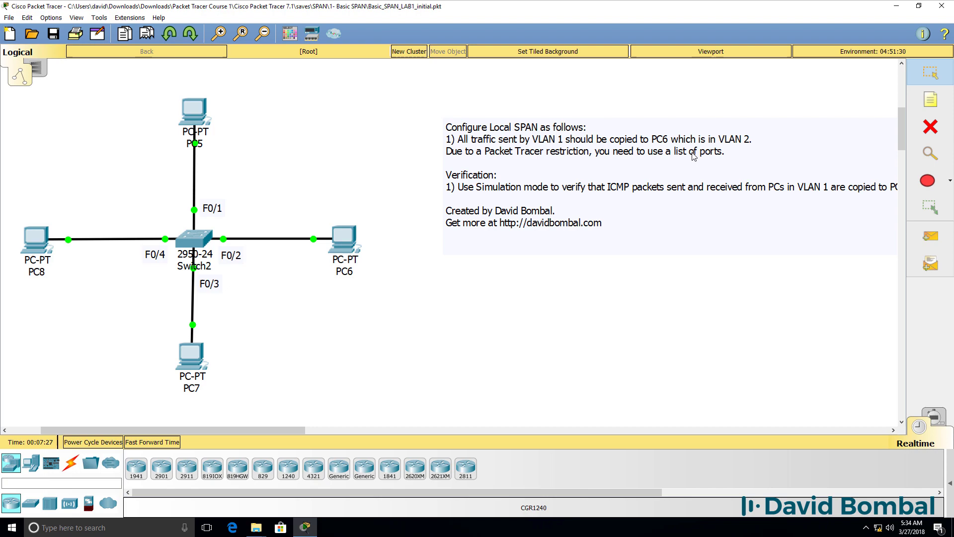
# - In Switch2's CLI, enter privileged mode and page through its full running configuration
pyautogui.click(187, 244)
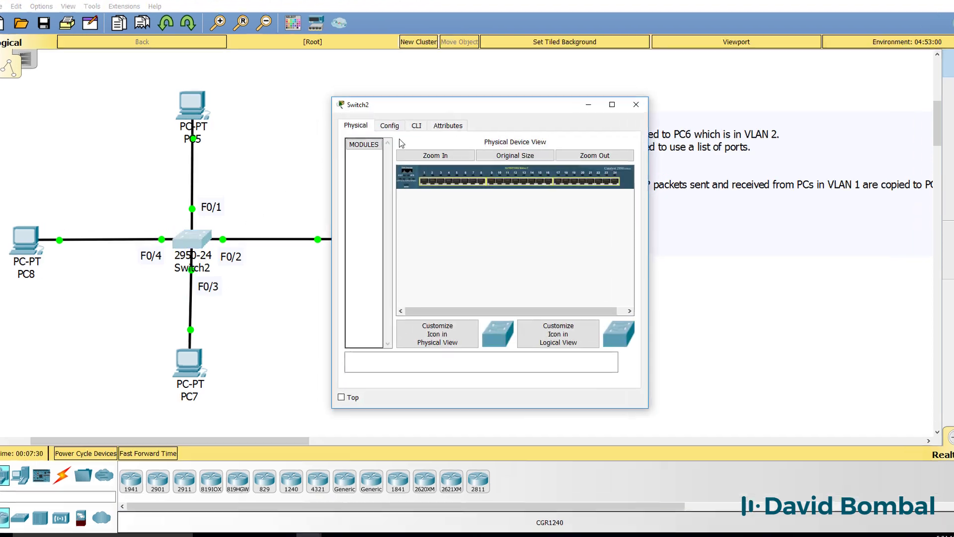
pyautogui.click(417, 131)
pyautogui.press('Return')
pyautogui.press('Return')
pyautogui.write('en')
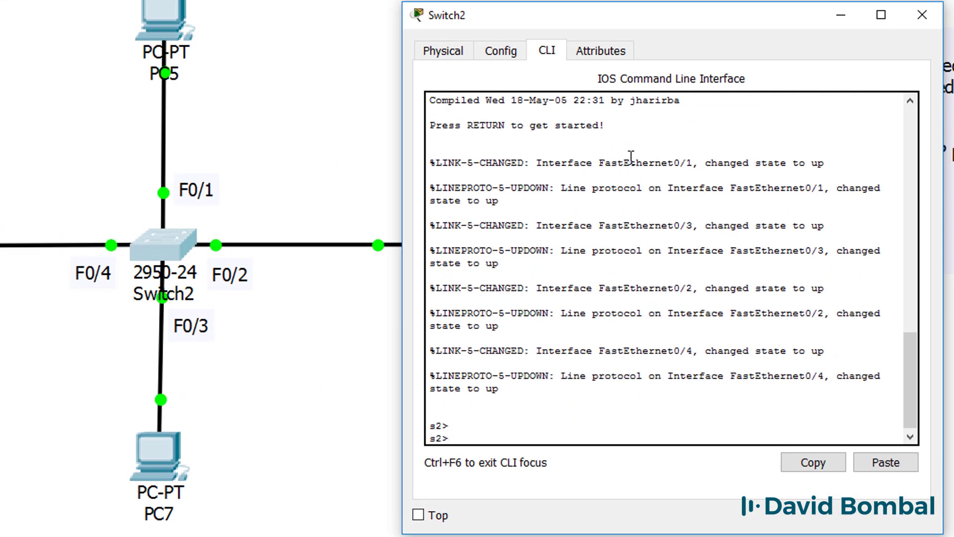
pyautogui.press('Return')
pyautogui.write('sh run')
pyautogui.press('Return')
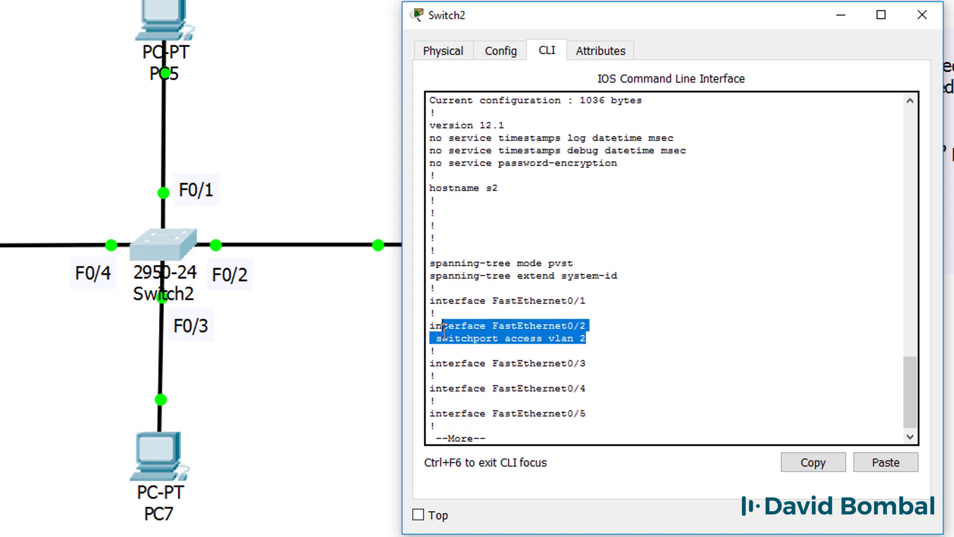
pyautogui.moveTo(504, 18); pyautogui.dragTo(630, 12)
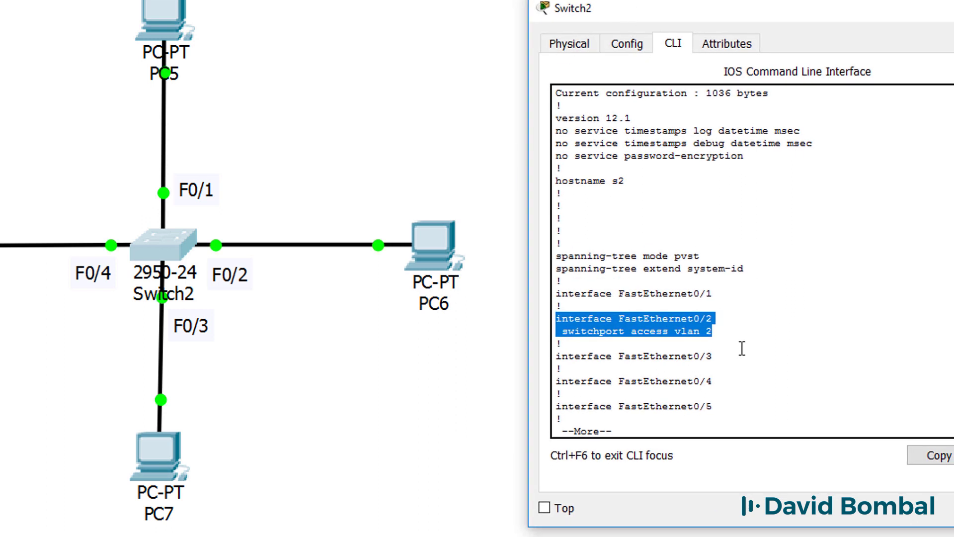
pyautogui.press('space')
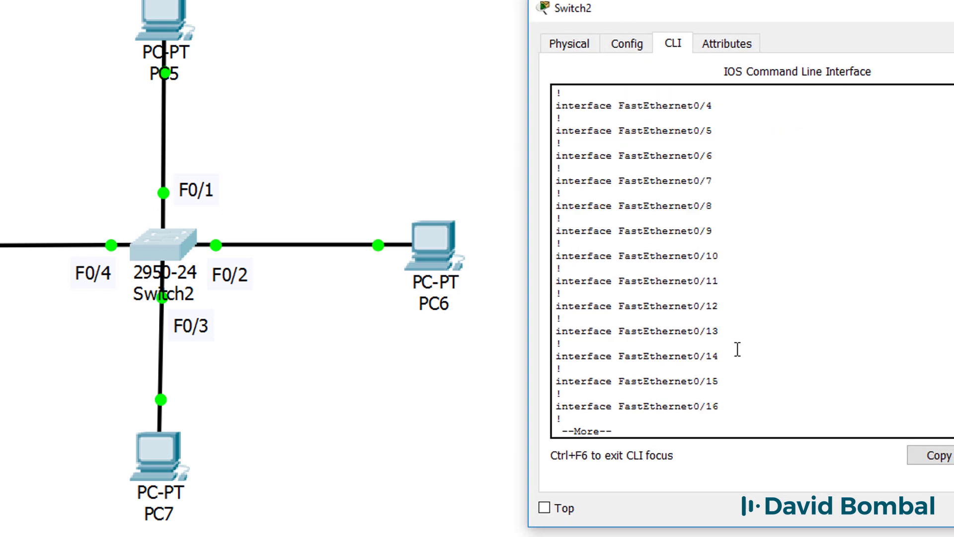
pyautogui.press('space')
pyautogui.press('space')
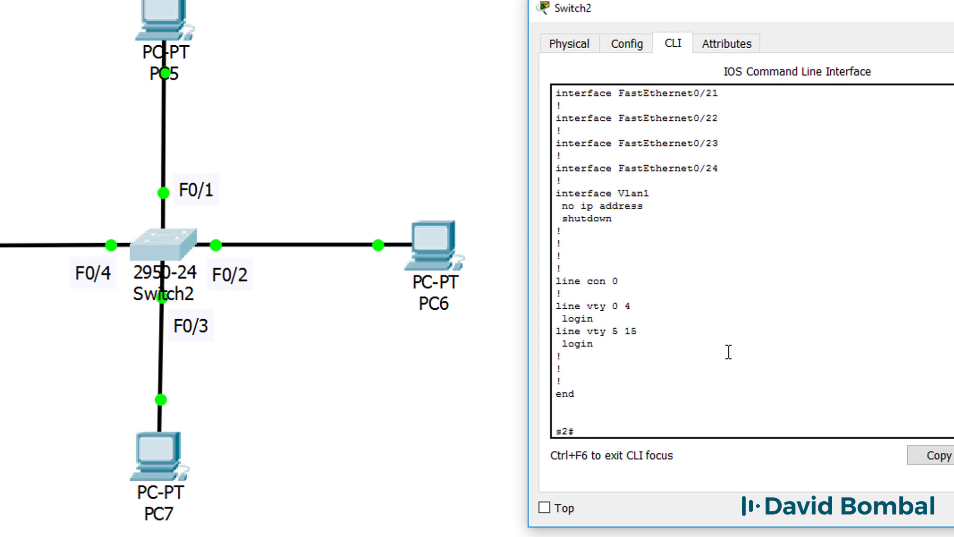
# - In global config mode, build 'monitor session 1 source interface vlan 1' using ? and Tab help
pyautogui.write('conf t')
pyautogui.press('Return')
pyautogui.write('m')
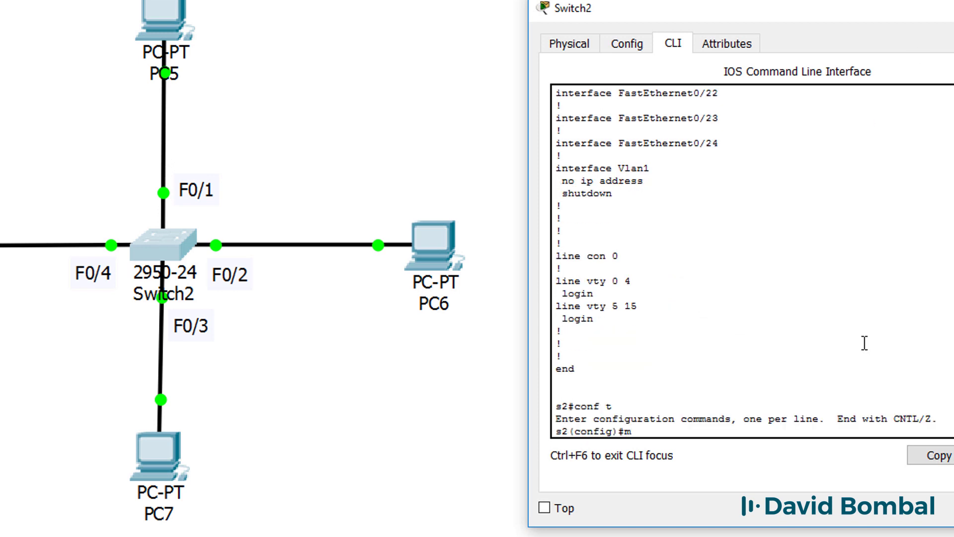
pyautogui.write('oni')
pyautogui.press('Tab')
pyautogui.write('?se')
pyautogui.press('Tab')
pyautogui.write('?')
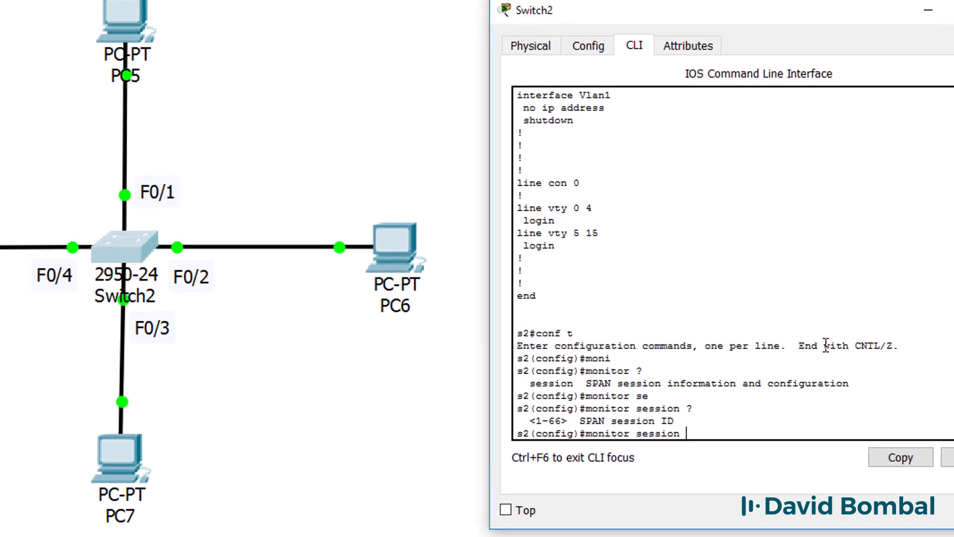
pyautogui.write('1 ?')
pyautogui.write('se')
pyautogui.press('Tab')
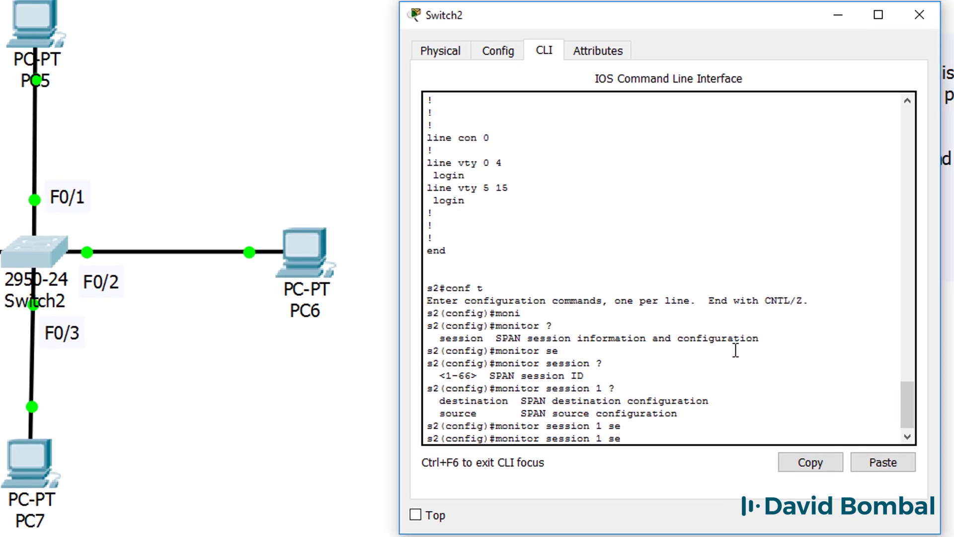
pyautogui.write('o')
pyautogui.press('Tab')
pyautogui.write('?in')
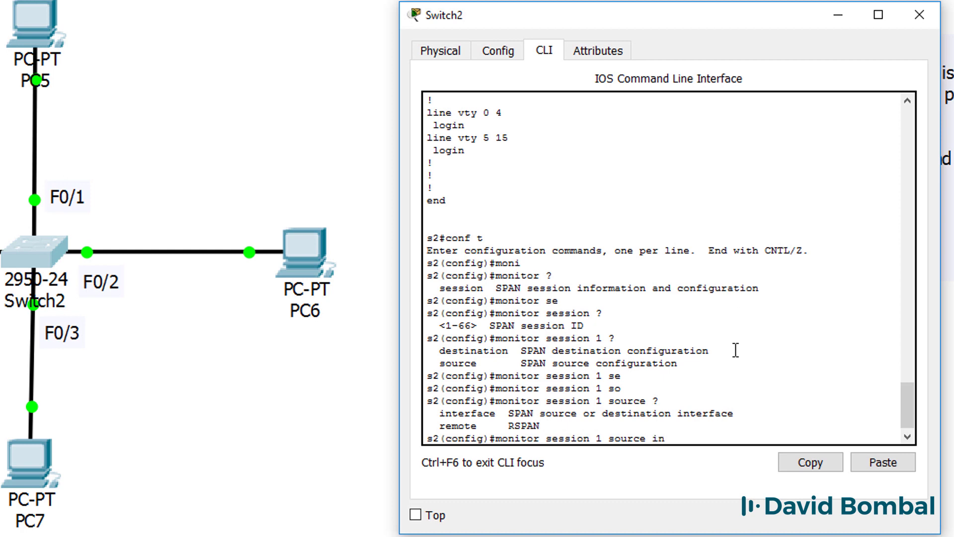
pyautogui.press('Tab')
pyautogui.write('?')
pyautogui.write('vl')
pyautogui.press('Tab')
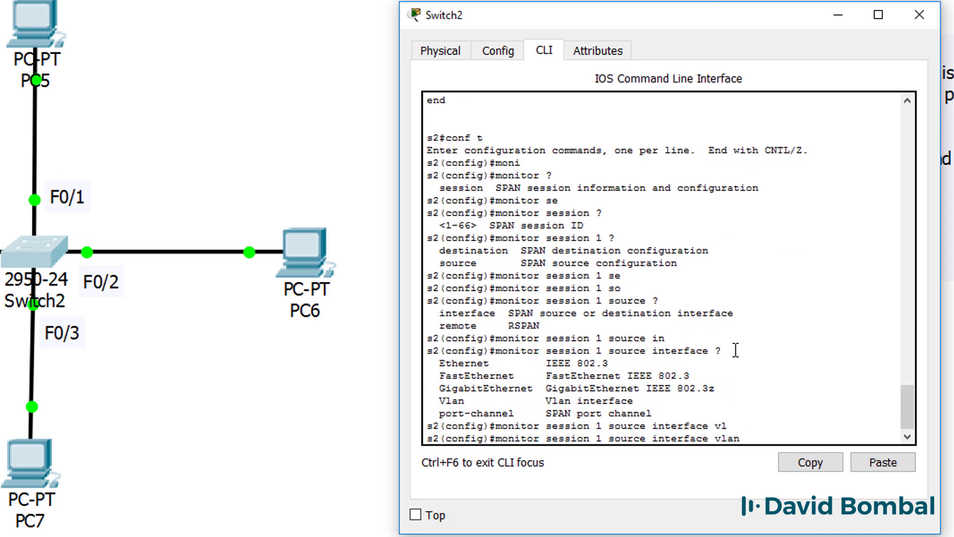
pyautogui.write('1 ?')
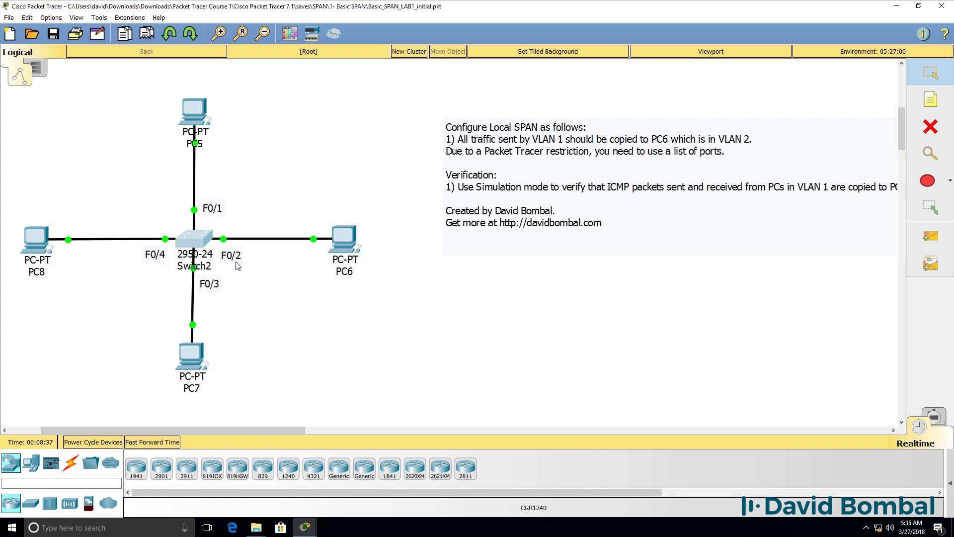
# - Pan the canvas slightly to reveal the full verification task note
pyautogui.moveTo(298, 431); pyautogui.dragTo(308, 430)
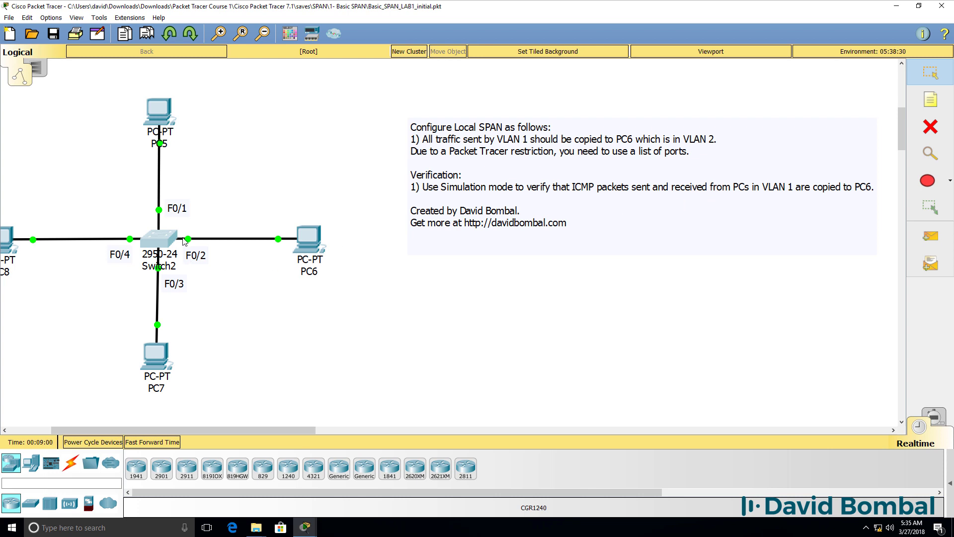
# - In Simulation mode, ping the broadcast address 10.1.1.255 from PC5's Command Prompt
pyautogui.click(937, 417)
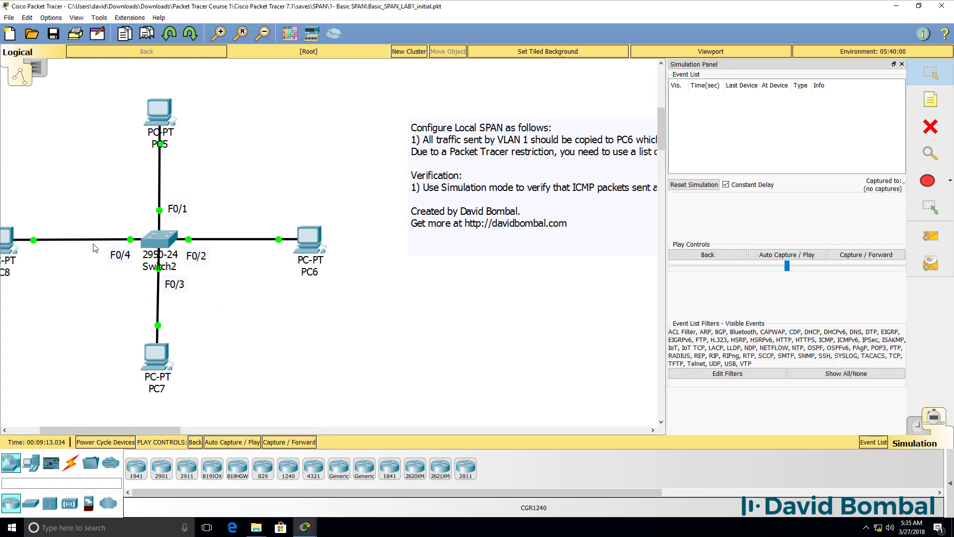
pyautogui.click(165, 105)
pyautogui.click(353, 97)
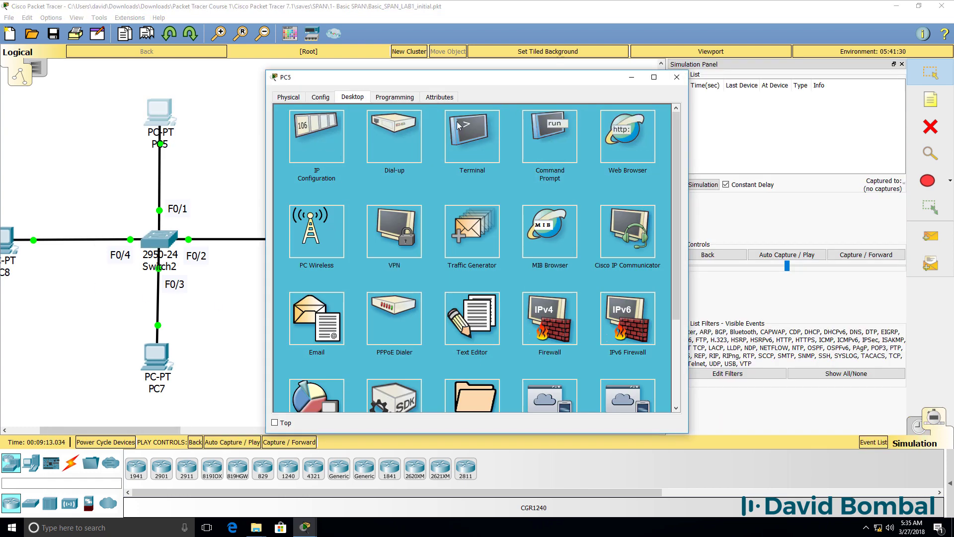
pyautogui.click(556, 132)
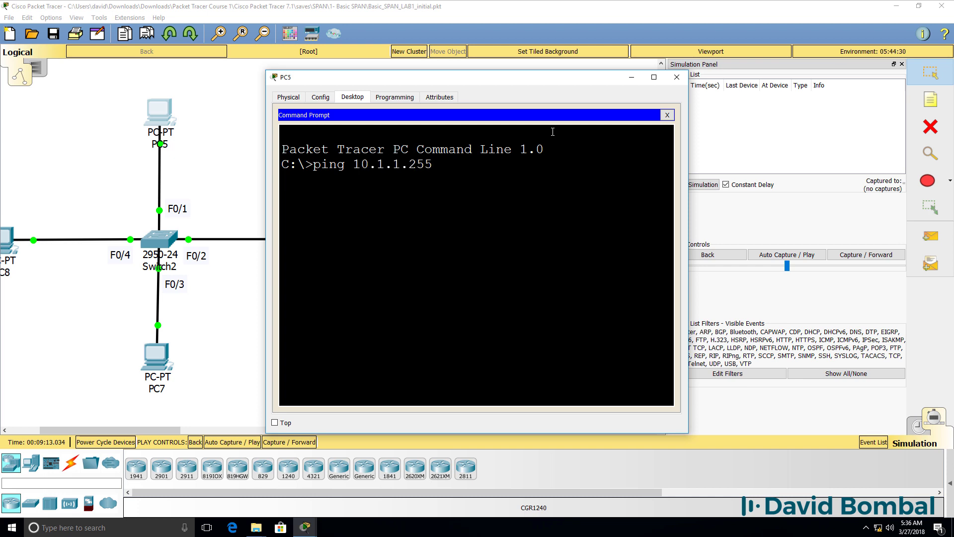
pyautogui.press('Return')
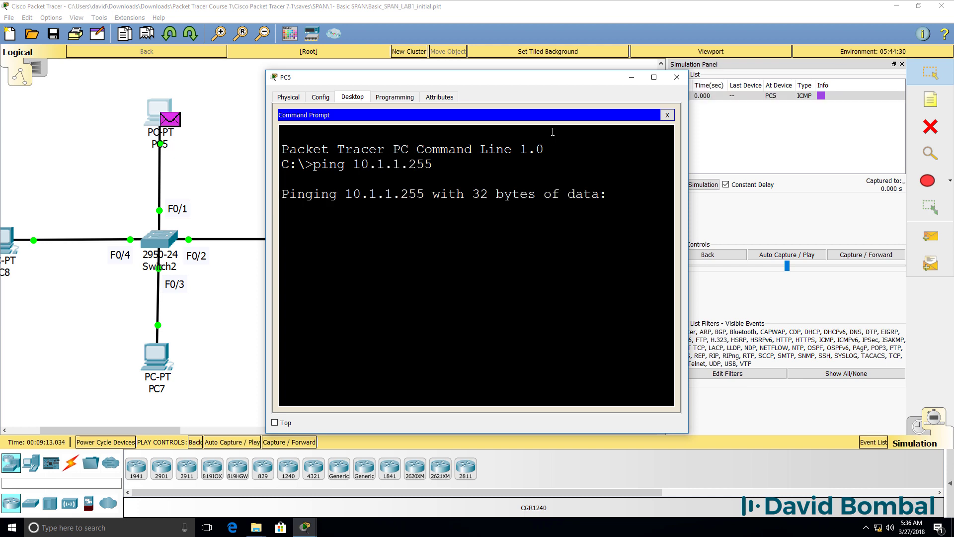
# - Step the broadcast from PC5 through Switch2 to PC7 and PC8, and the replies back
pyautogui.click(723, 13)
pyautogui.click(862, 255)
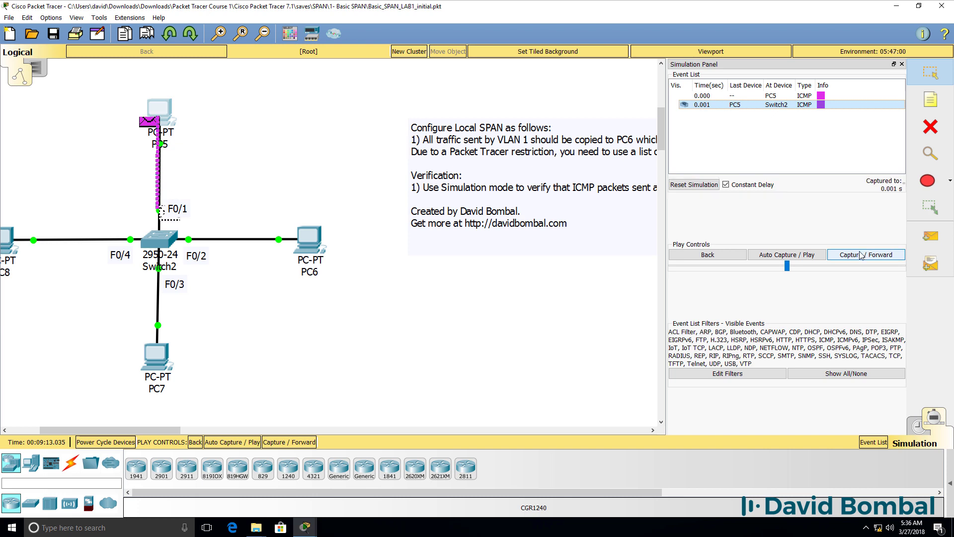
pyautogui.click(861, 254)
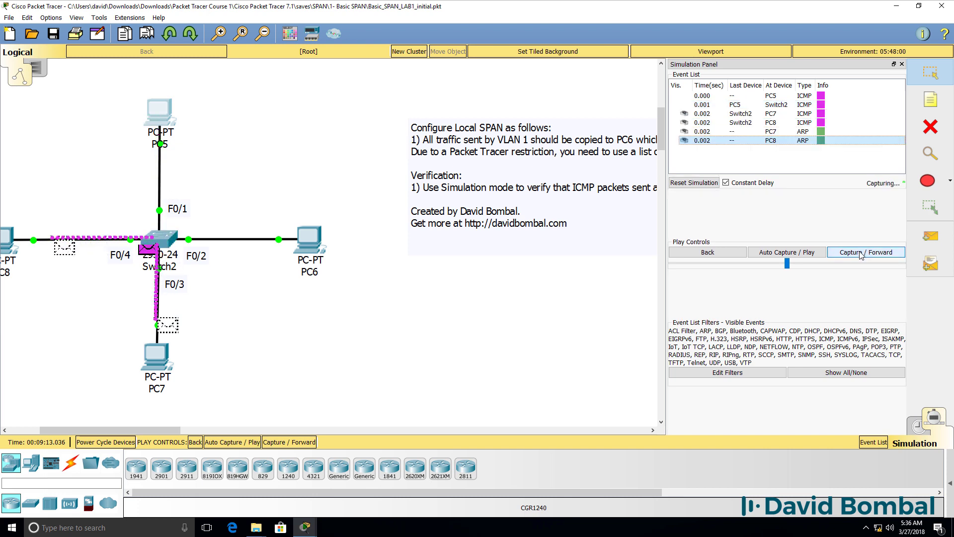
pyautogui.hscroll(-1, 109, 430)
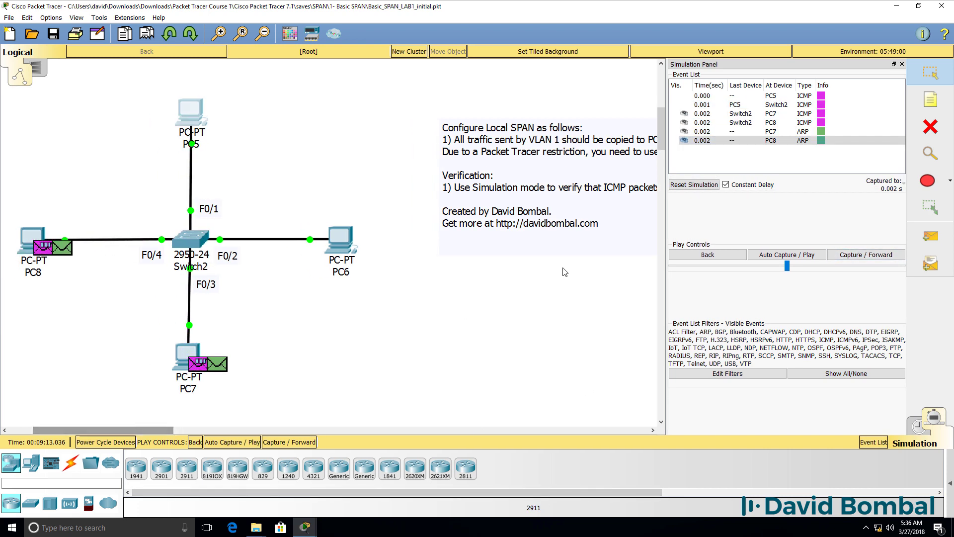
pyautogui.click(862, 255)
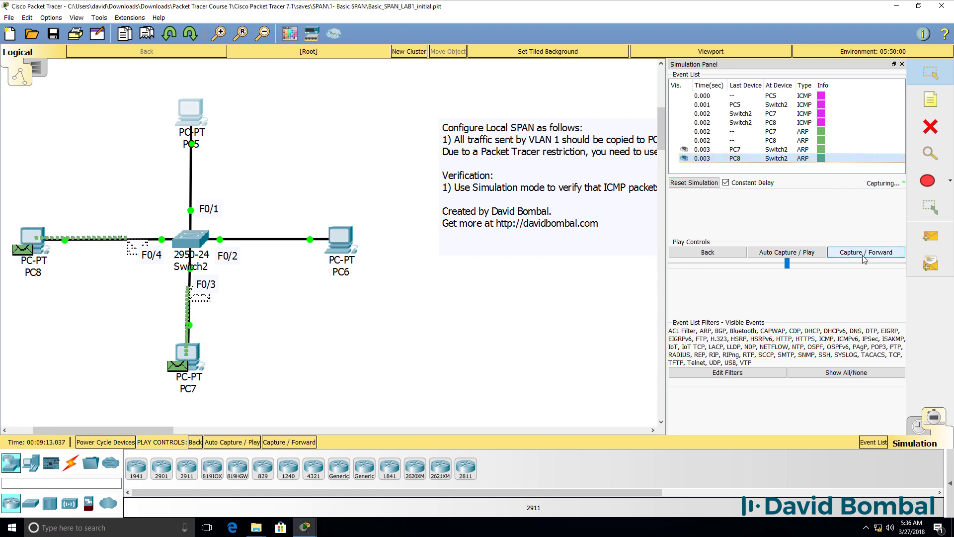
pyautogui.click(863, 255)
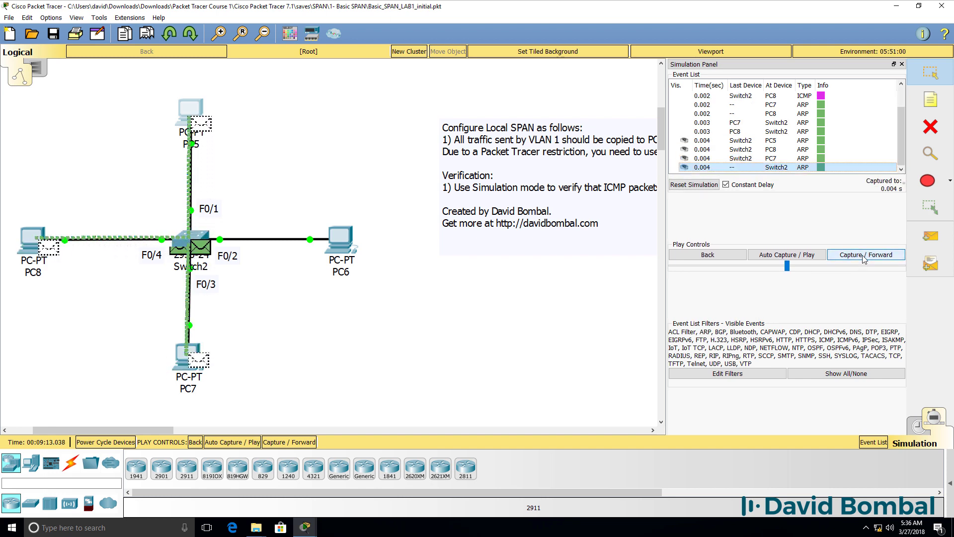
pyautogui.click(863, 255)
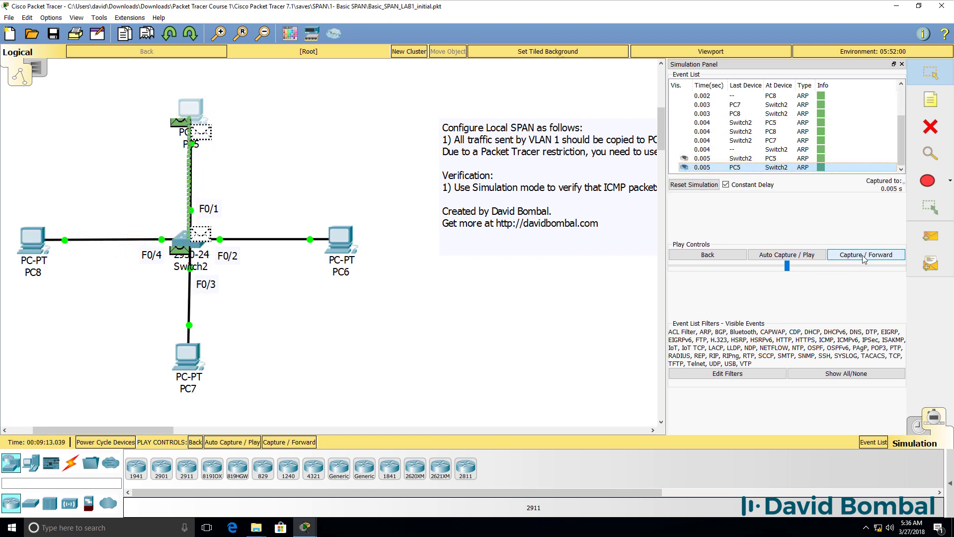
pyautogui.click(863, 255)
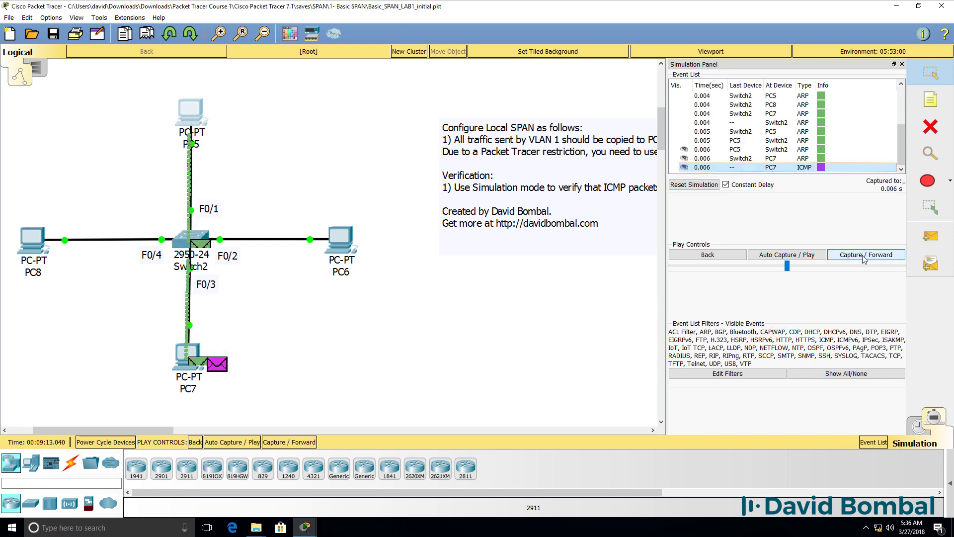
# - Step the second ping out of PC5 and inspect the broadcast PDU details at Switch2
pyautogui.click(863, 255)
pyautogui.click(863, 256)
pyautogui.click(863, 255)
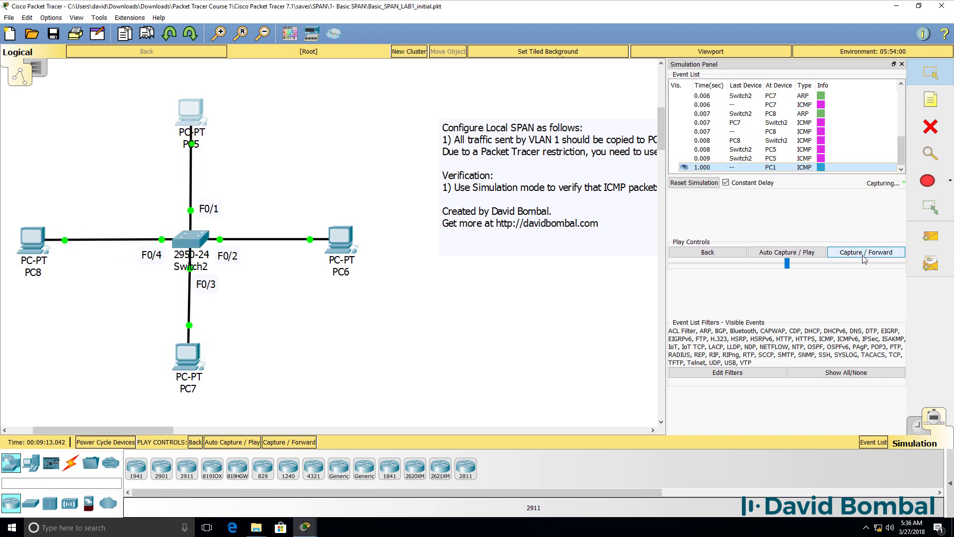
pyautogui.click(864, 256)
pyautogui.click(863, 256)
pyautogui.click(863, 255)
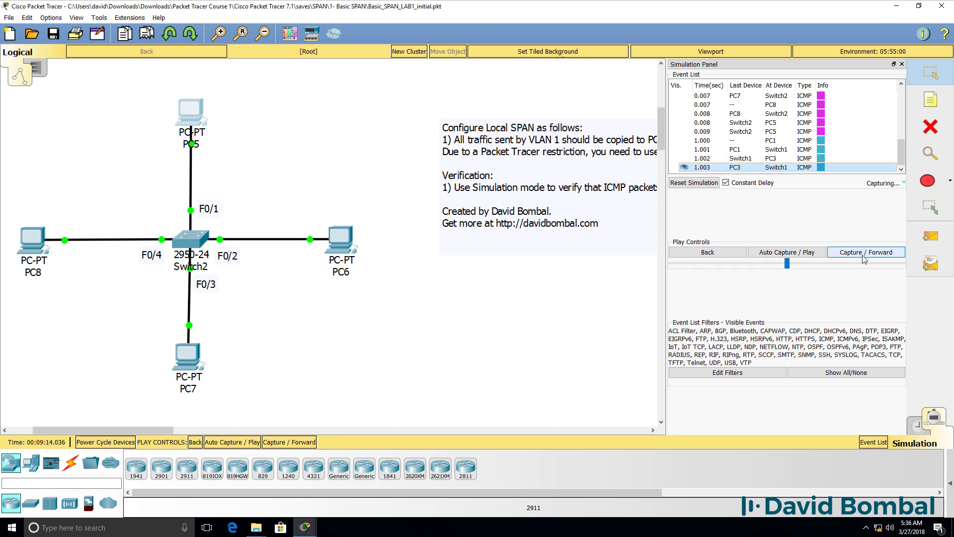
pyautogui.click(863, 256)
pyautogui.click(863, 256)
pyautogui.click(863, 256)
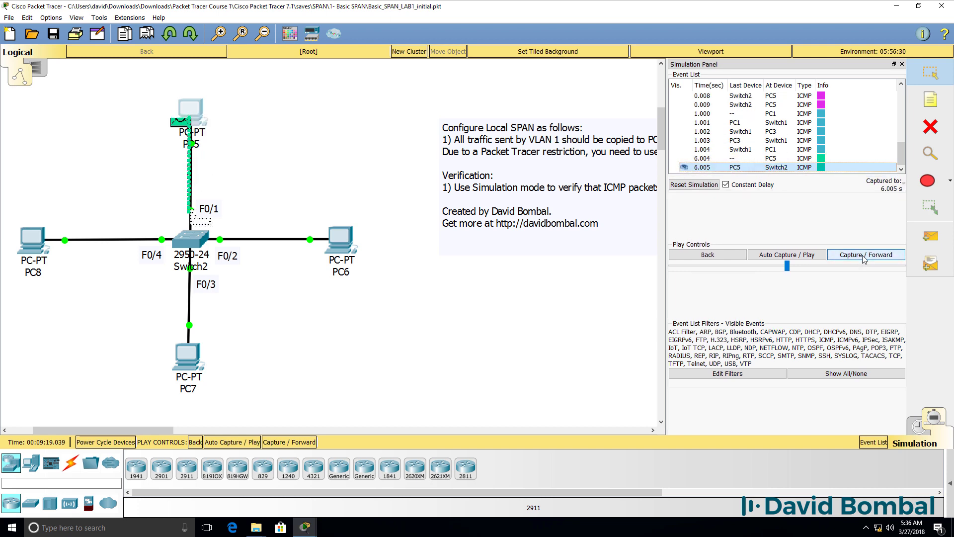
pyautogui.click(821, 167)
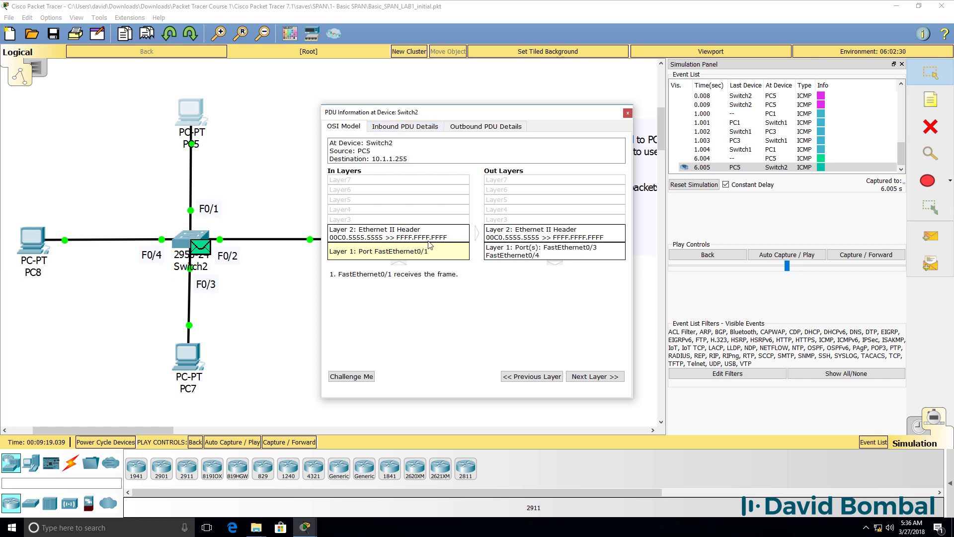
# - Close the PDU details and step the broadcast from Switch2 to PC7 and PC8, with replies back to PC5
pyautogui.click(628, 113)
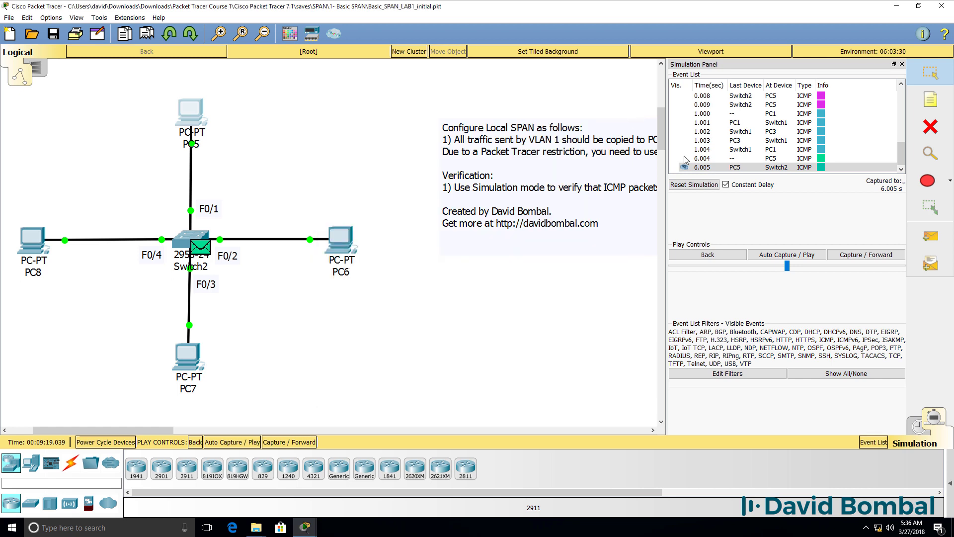
pyautogui.click(842, 254)
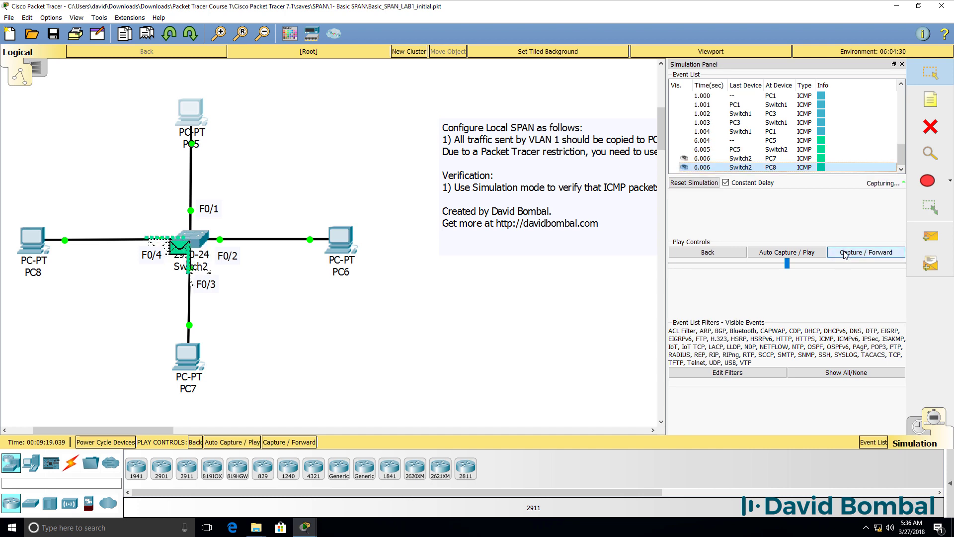
pyautogui.click(841, 254)
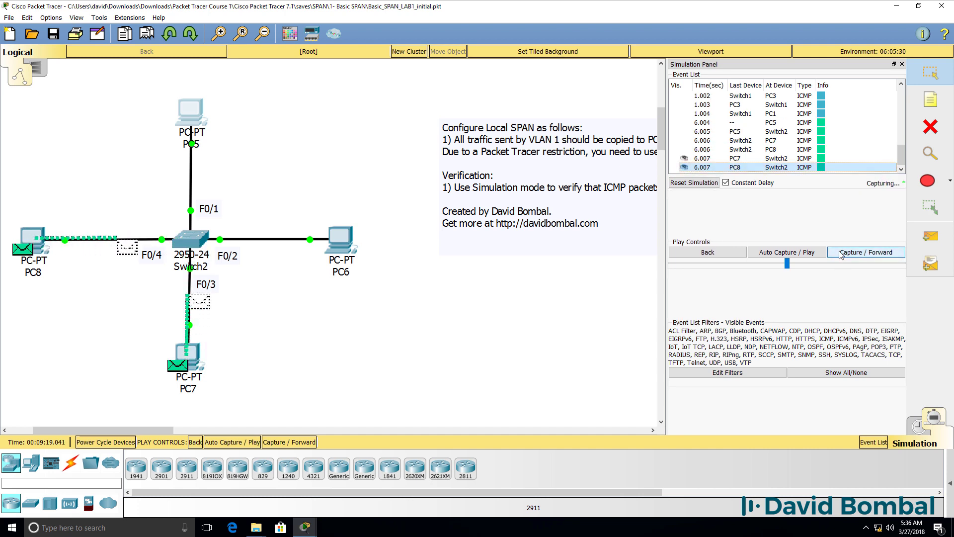
pyautogui.click(841, 254)
pyautogui.click(841, 253)
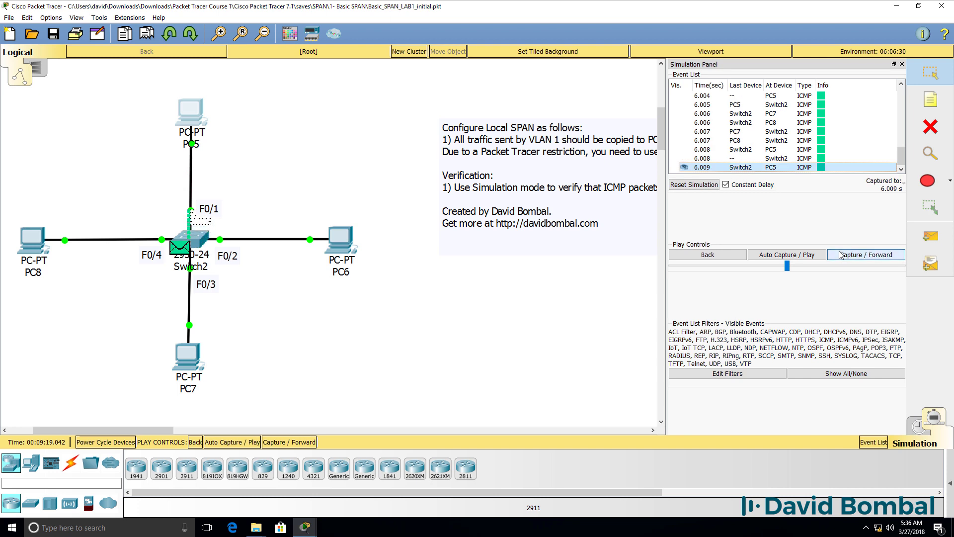
pyautogui.click(841, 254)
# - Step the third ping through Switch2 to PC7 and PC8 and its replies back toward PC5
pyautogui.click(841, 253)
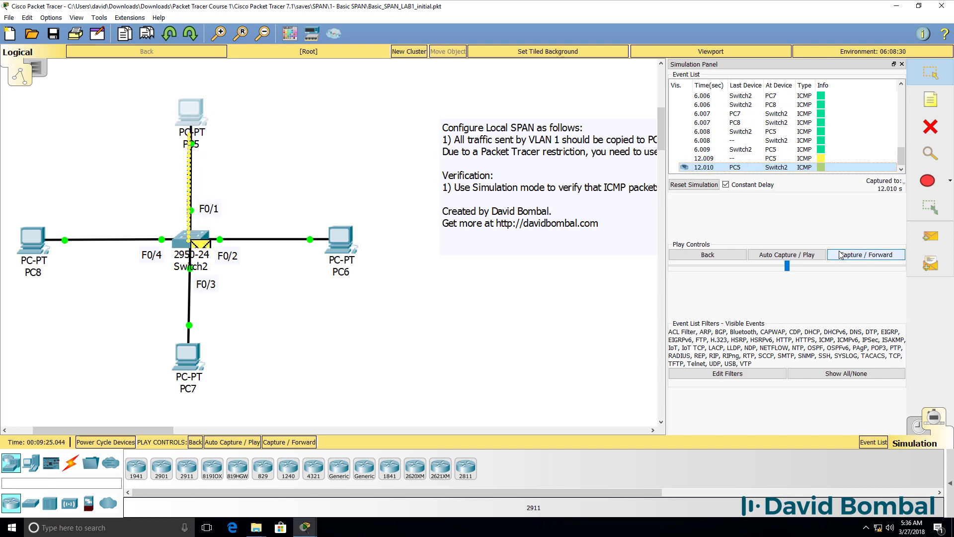
pyautogui.click(841, 253)
pyautogui.click(841, 253)
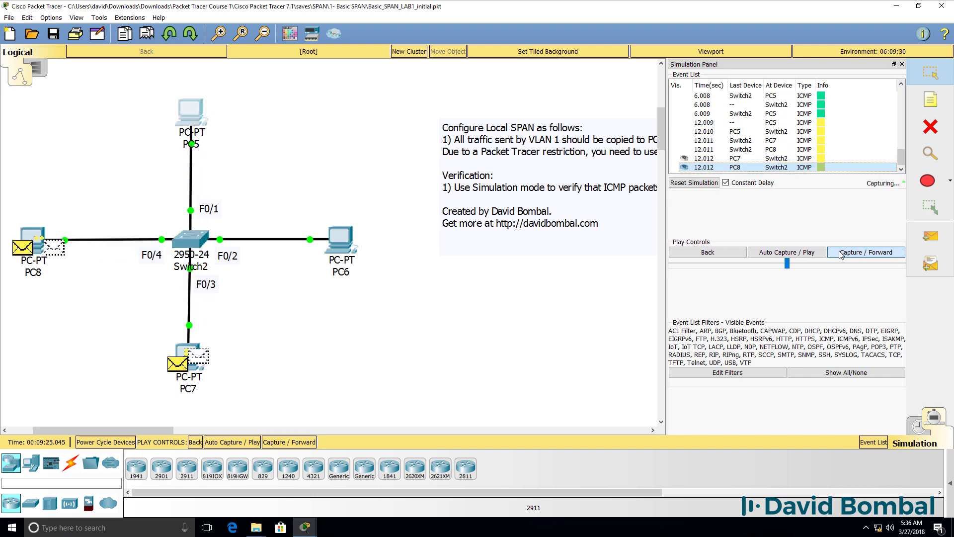
pyautogui.click(841, 254)
pyautogui.click(841, 254)
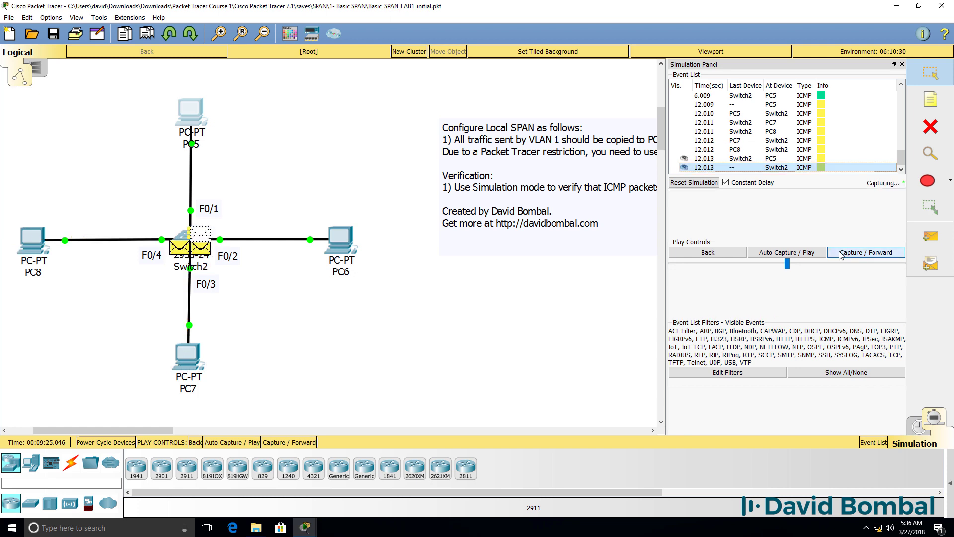
pyautogui.click(841, 253)
pyautogui.click(841, 254)
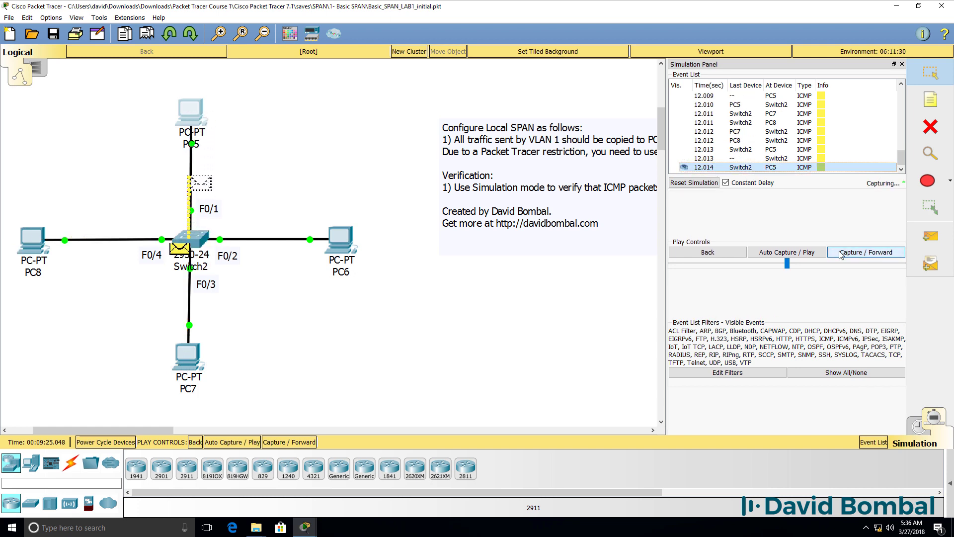
pyautogui.click(841, 254)
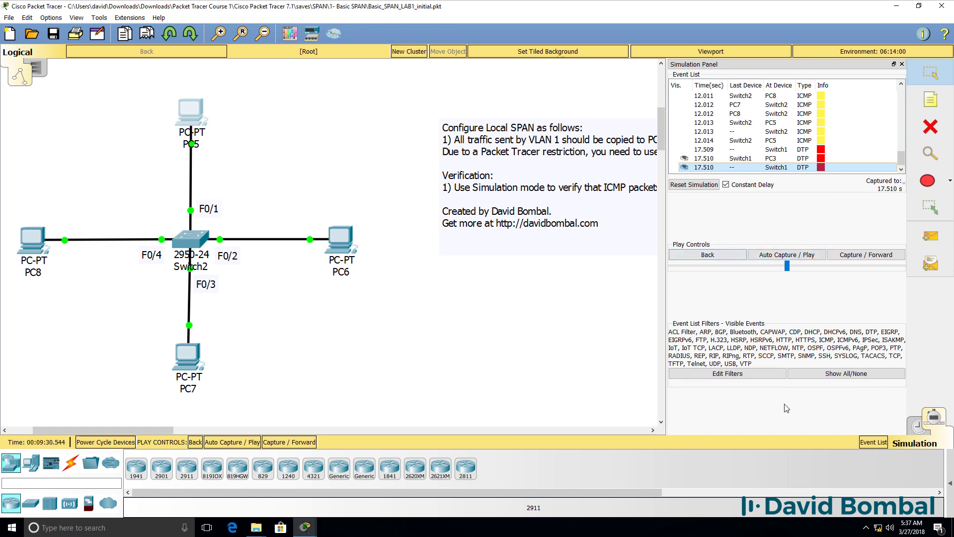
pyautogui.click(913, 429)
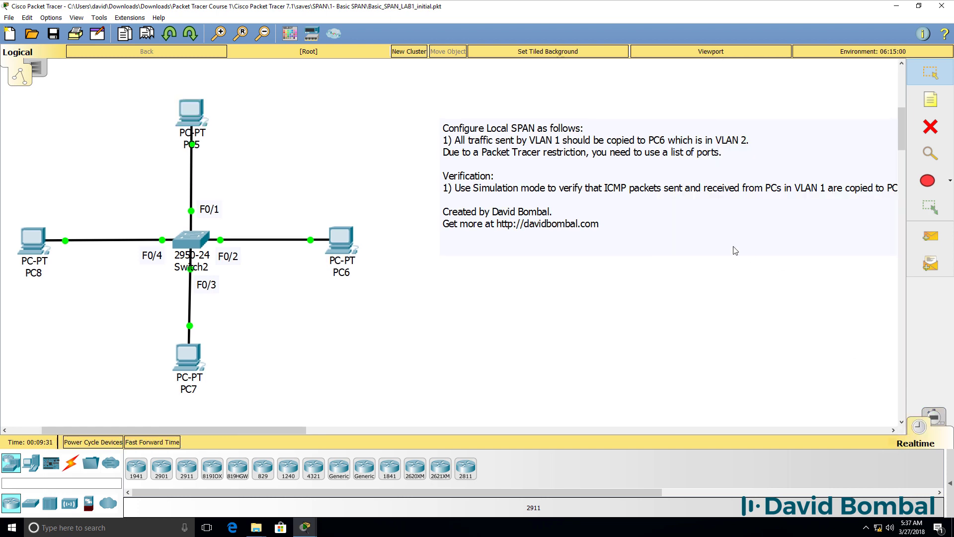